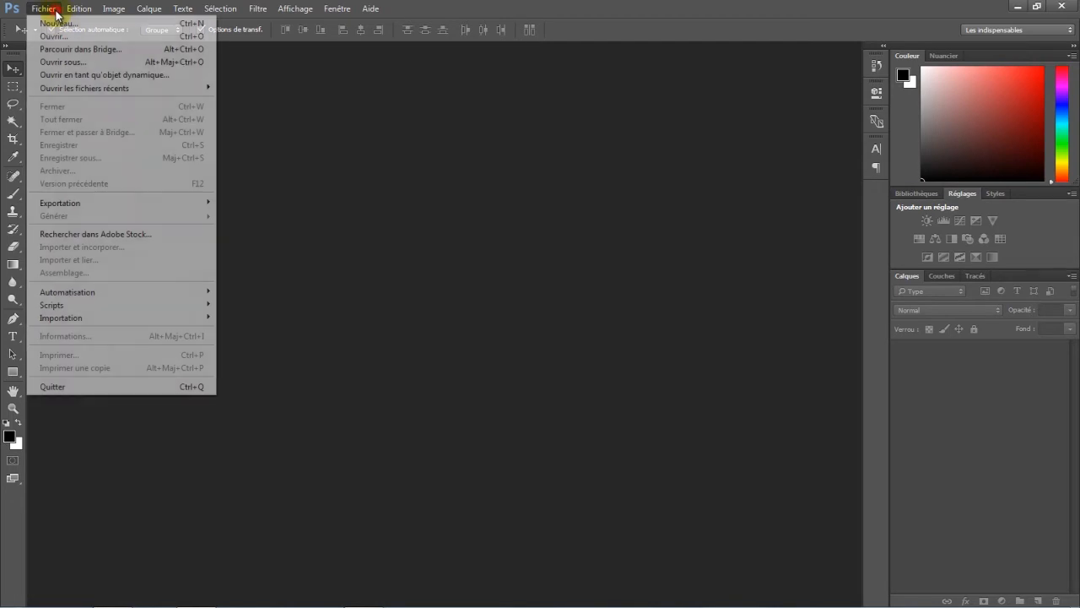
Open the image 1002 from the desktop and add a new empty layer above the background
left_click(59, 37)
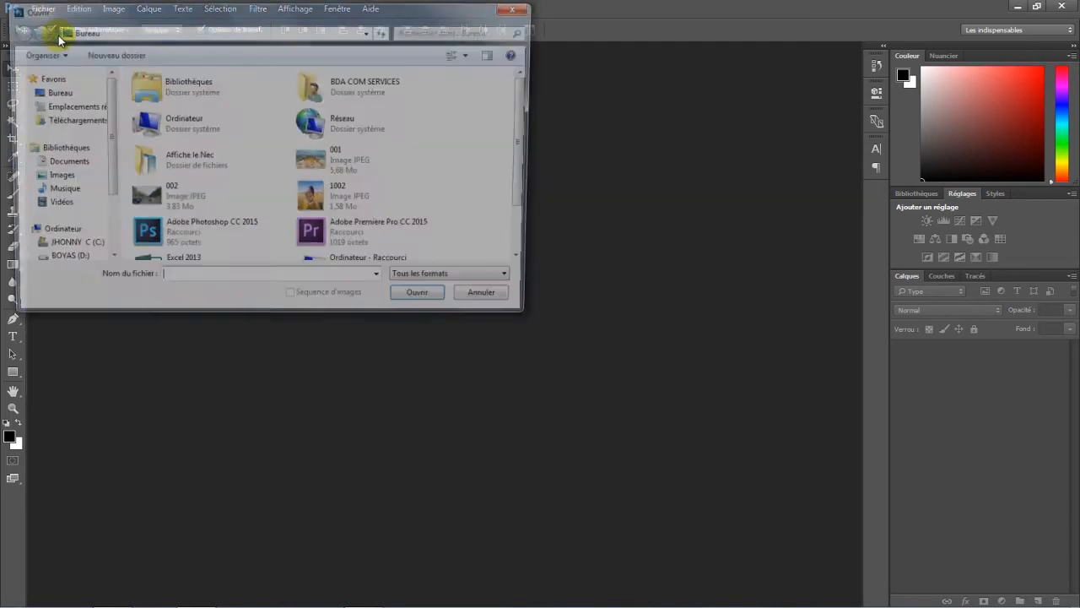
double_click(312, 201)
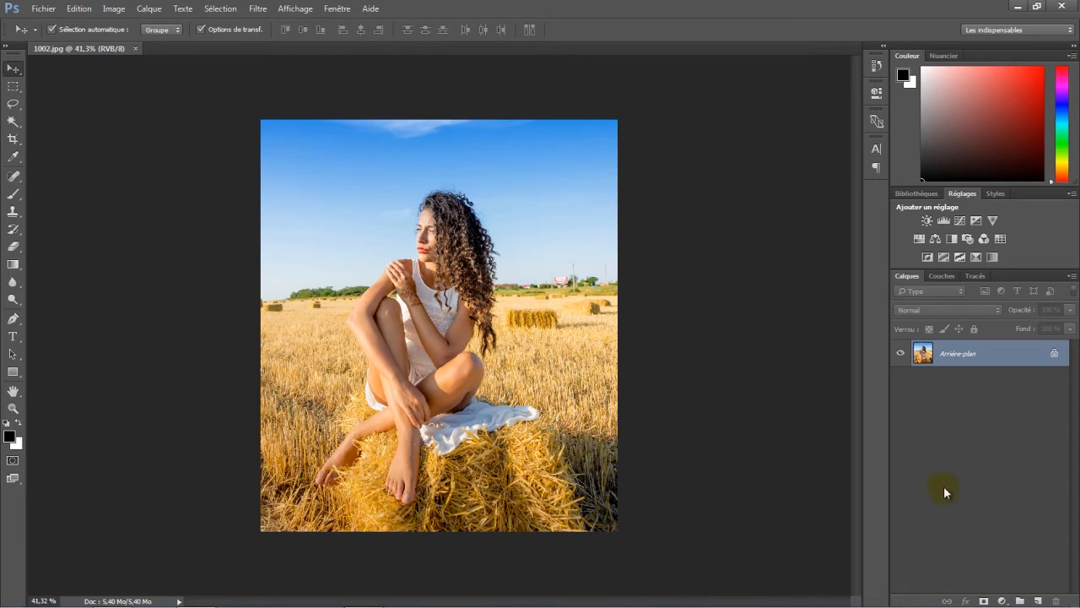
left_click(1040, 600)
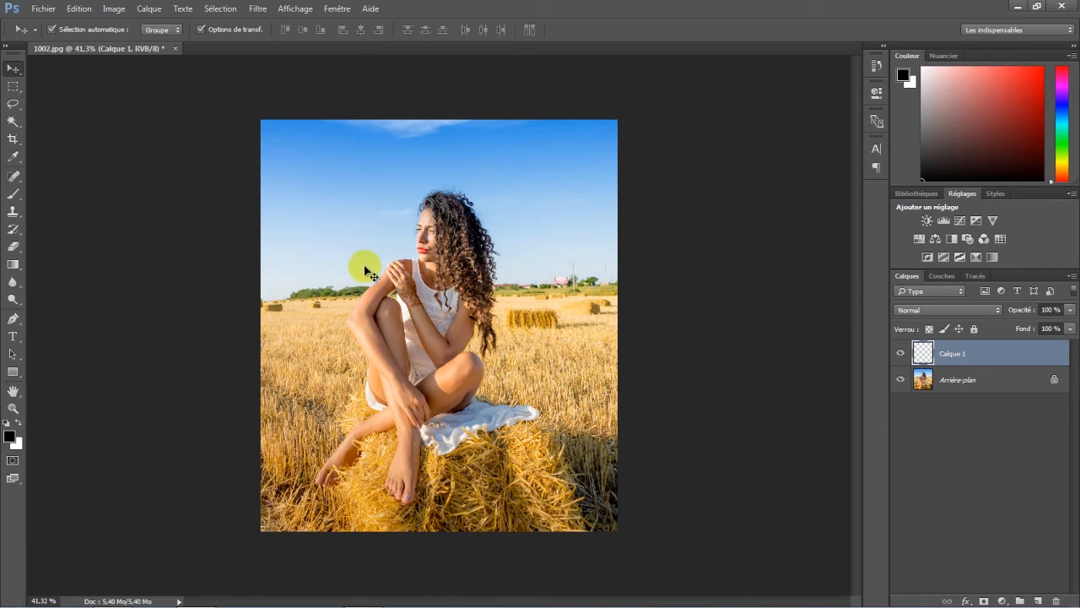
Sample the light blue of the sky and fill the new empty layer with it using the Paint Bucket tool
left_click(15, 157)
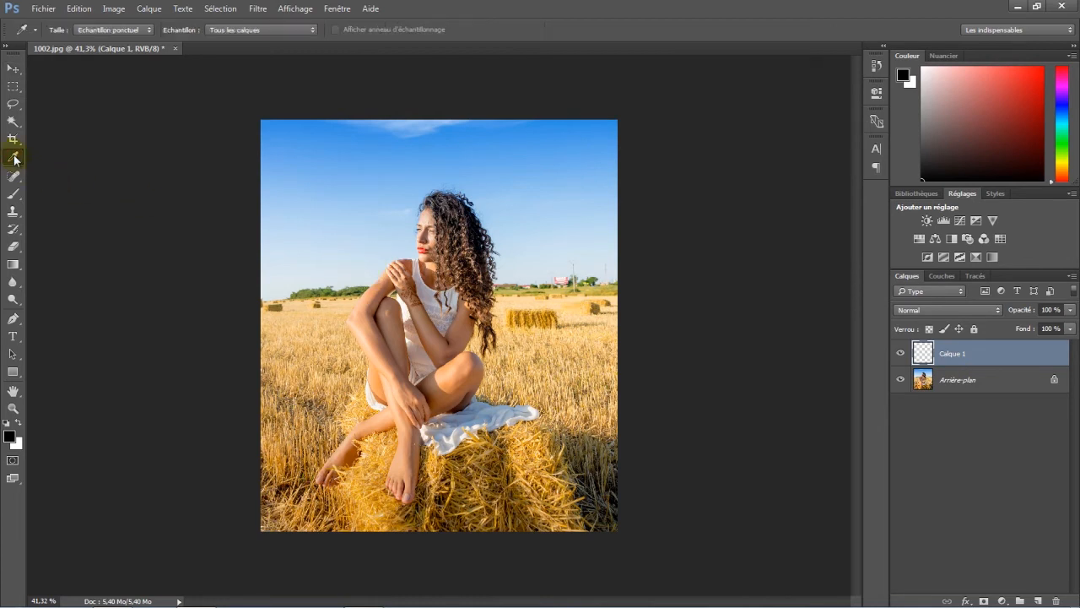
left_click(376, 169)
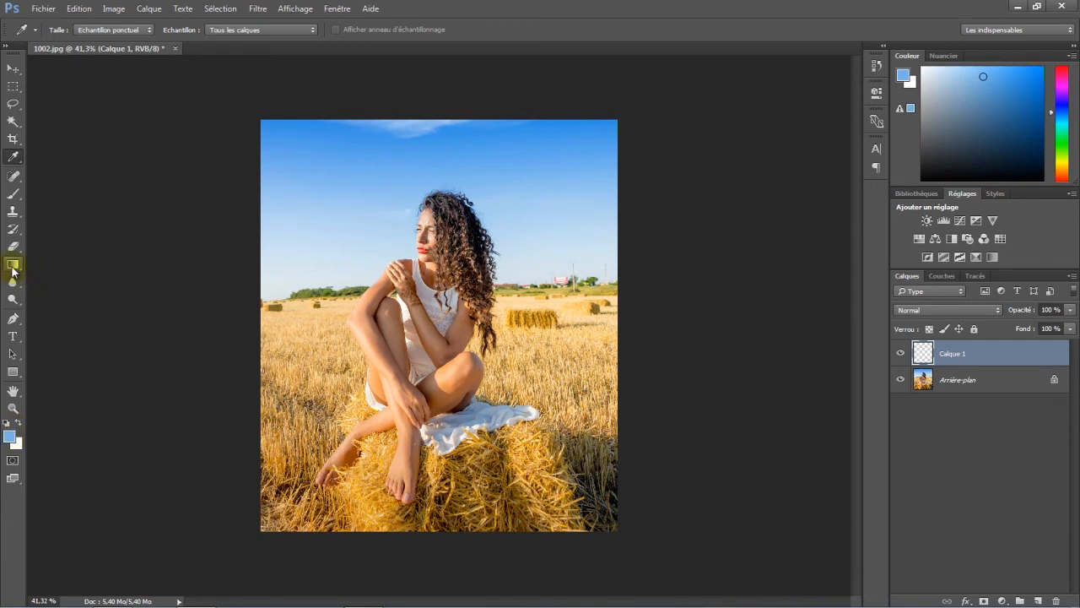
left_click_drag(13, 270, 53, 277)
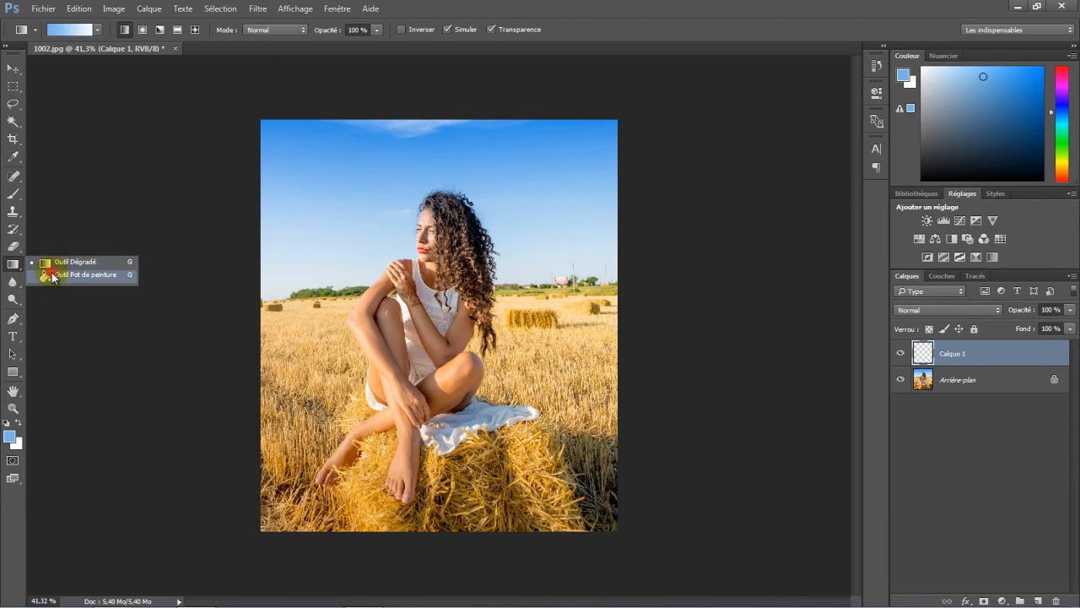
left_click_drag(52, 274, 51, 272)
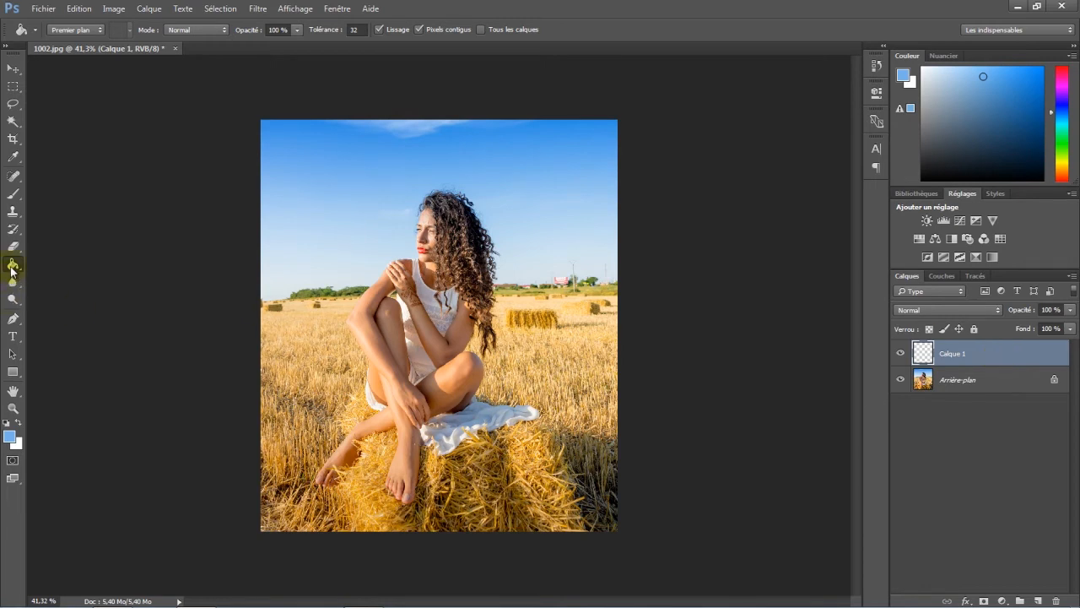
left_click(434, 268)
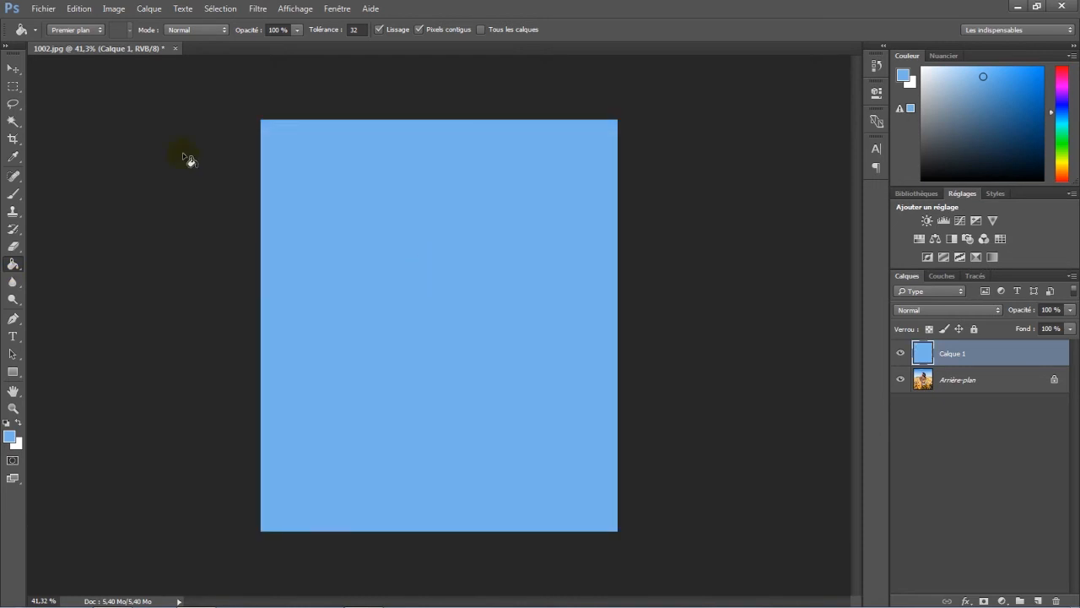
Unlock the background photo layer and move it above the blue layer, checking the stacking by hiding and showing the photo
left_click(19, 71)
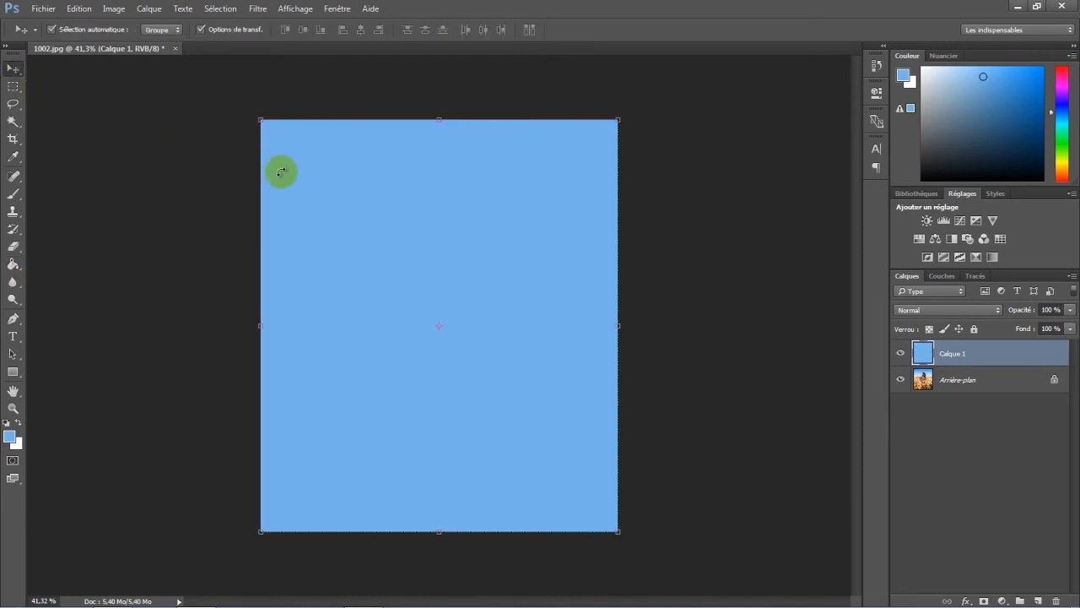
left_click(970, 381)
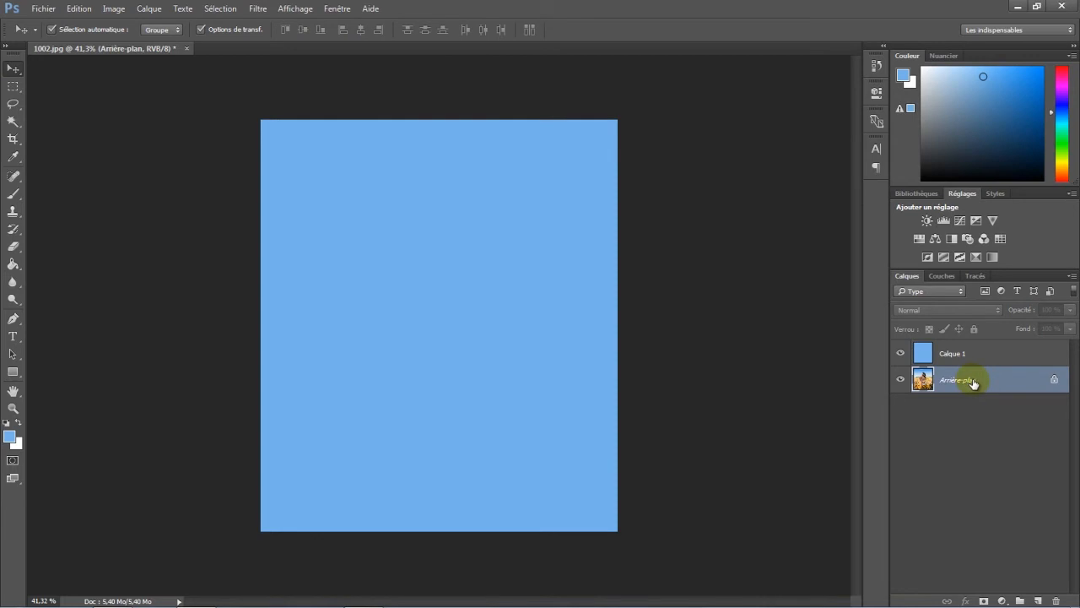
left_click(1054, 382)
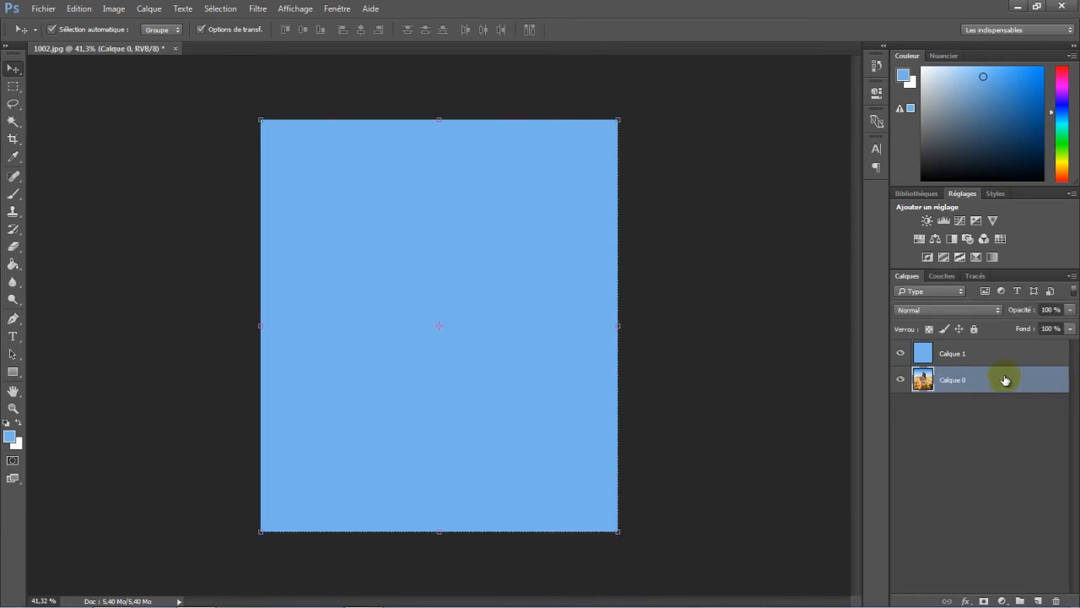
left_click_drag(993, 385, 988, 353)
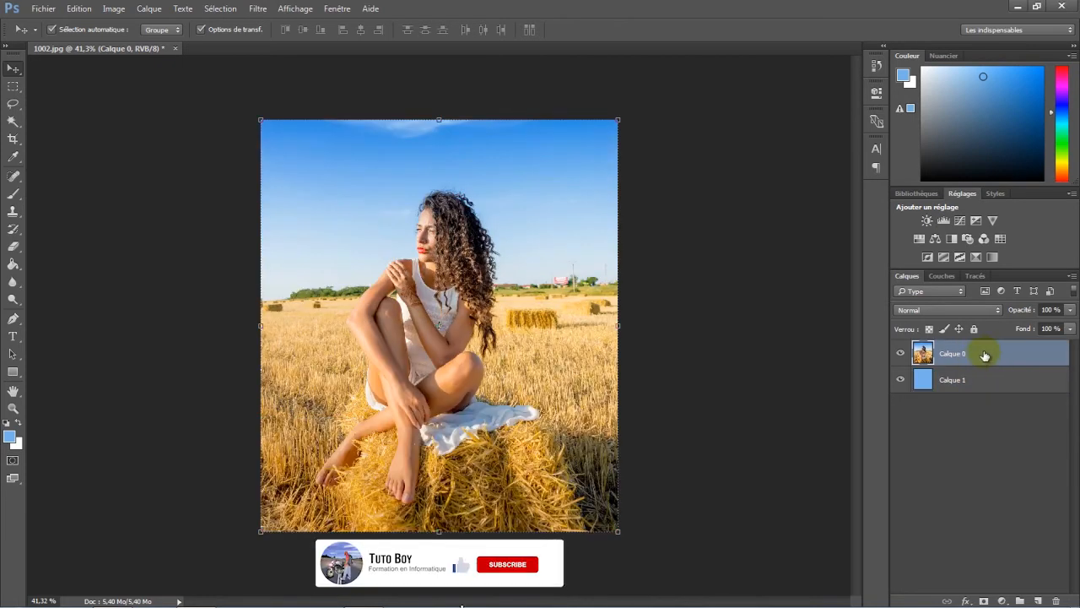
left_click(900, 354)
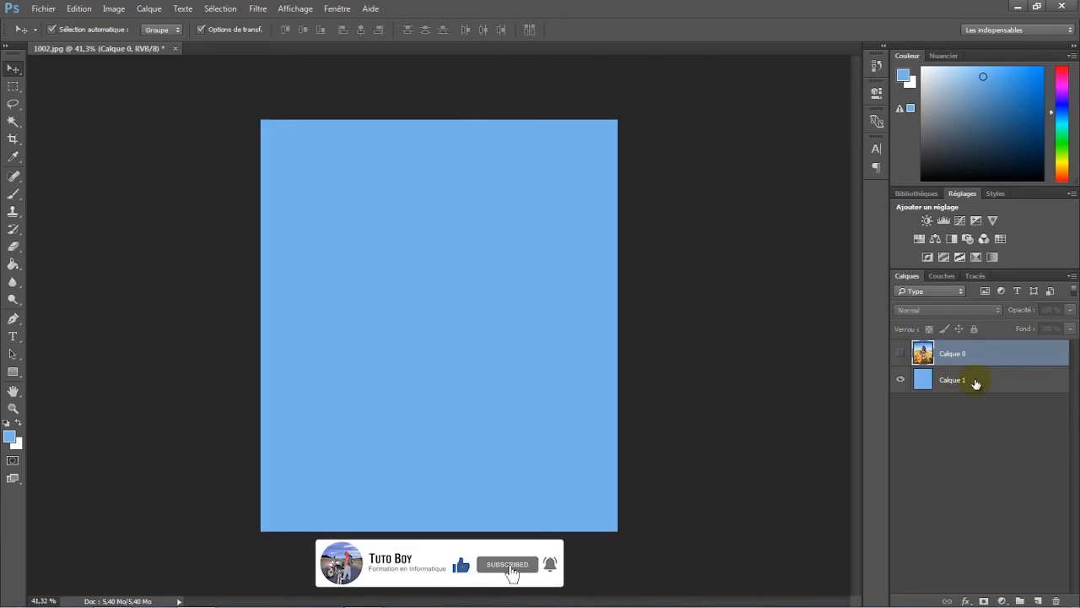
left_click(901, 353)
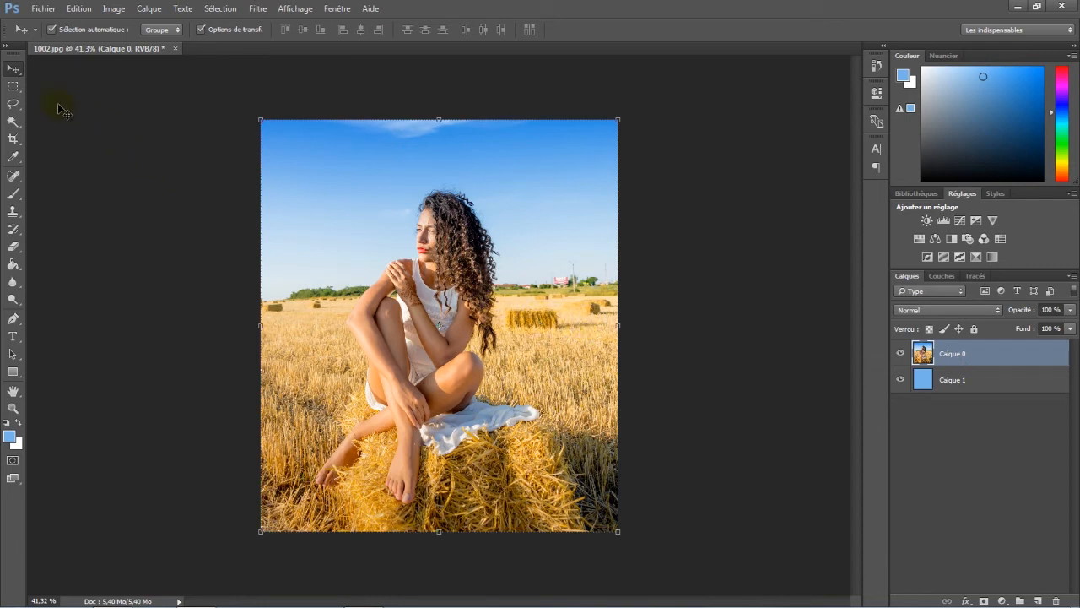
Draw an elliptical selection around the seated woman and shift it up slightly to include her head
left_click(15, 90)
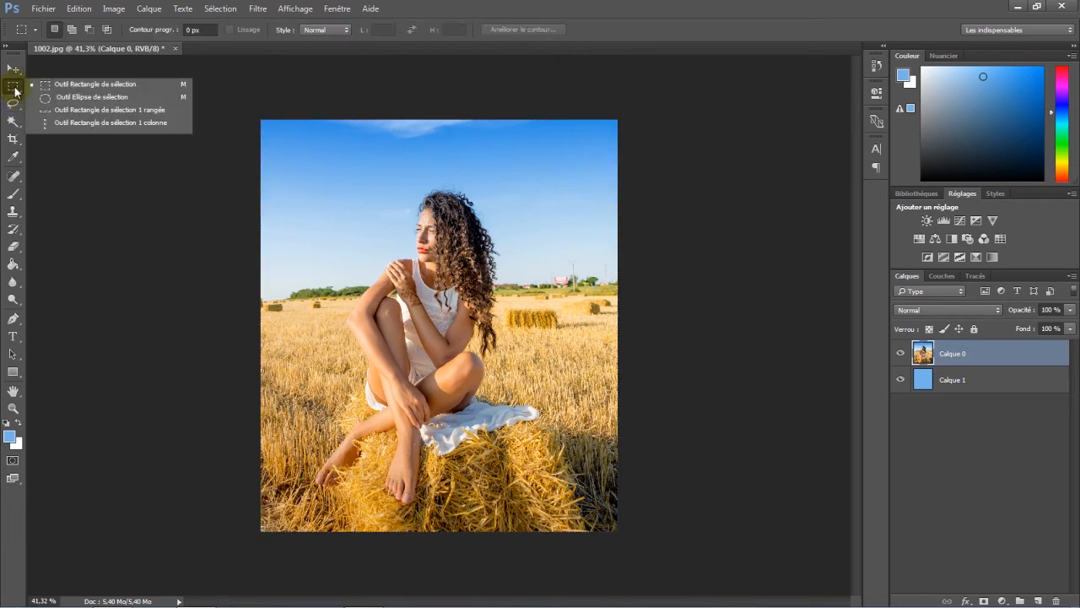
left_click(78, 98)
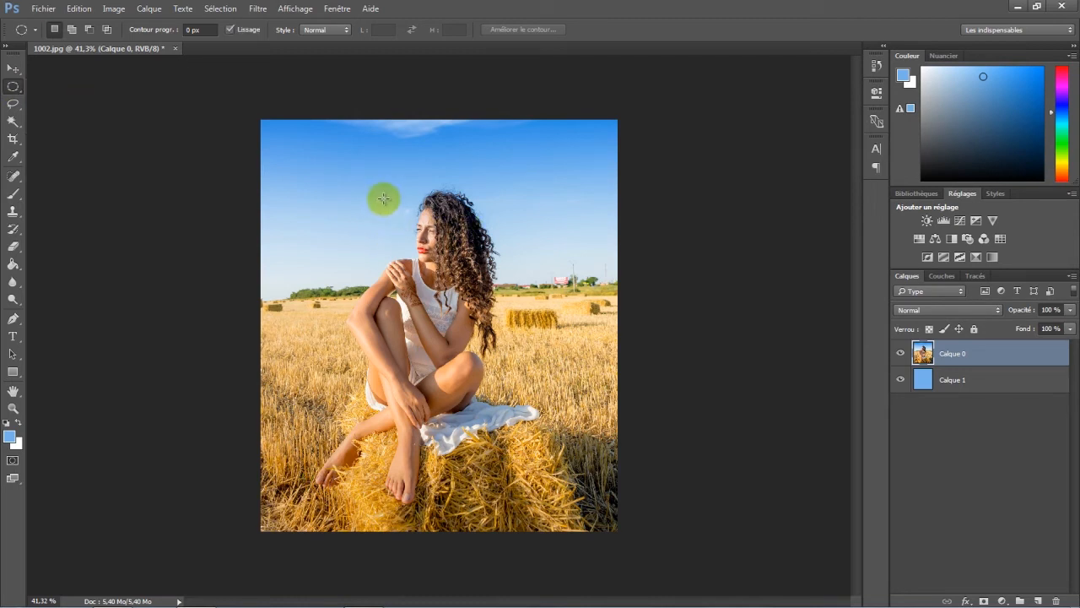
left_click_drag(357, 186, 504, 411)
left_click_drag(498, 448, 514, 462)
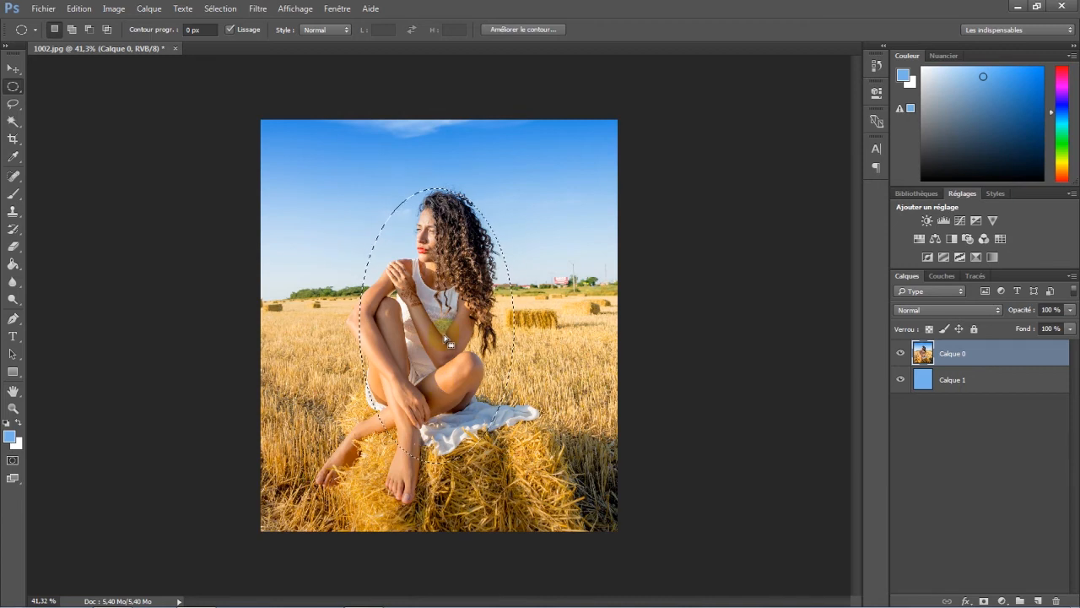
mouse_move(445, 338)
left_mouse_down()
mouse_move(395, 301)
mouse_move(451, 325)
left_mouse_up()
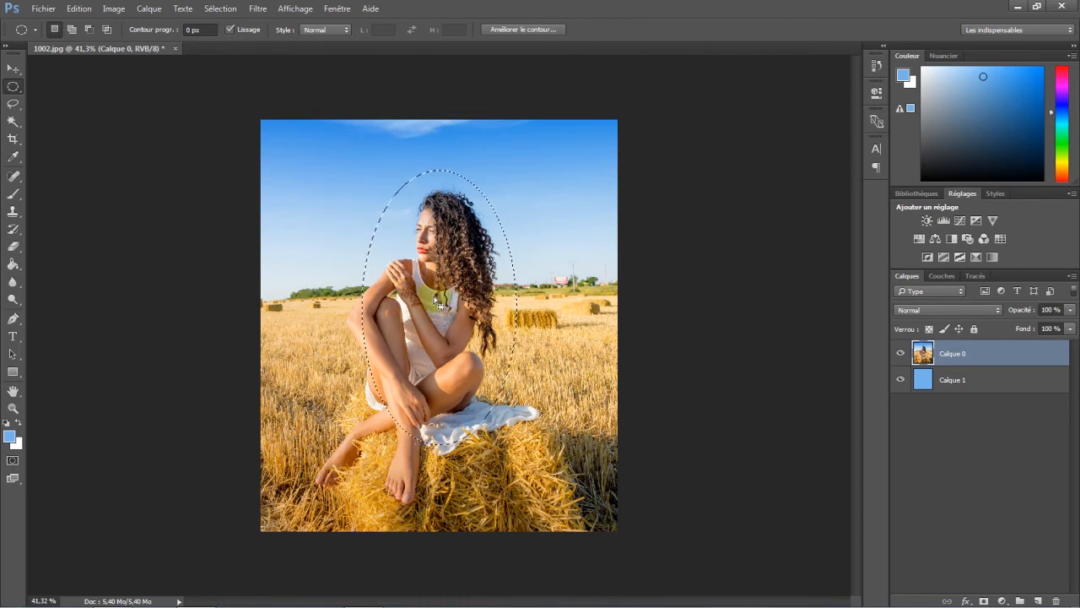
Transform the elliptical selection to about 113% width and 90% height so it frames the woman, and apply it
right_click(434, 300)
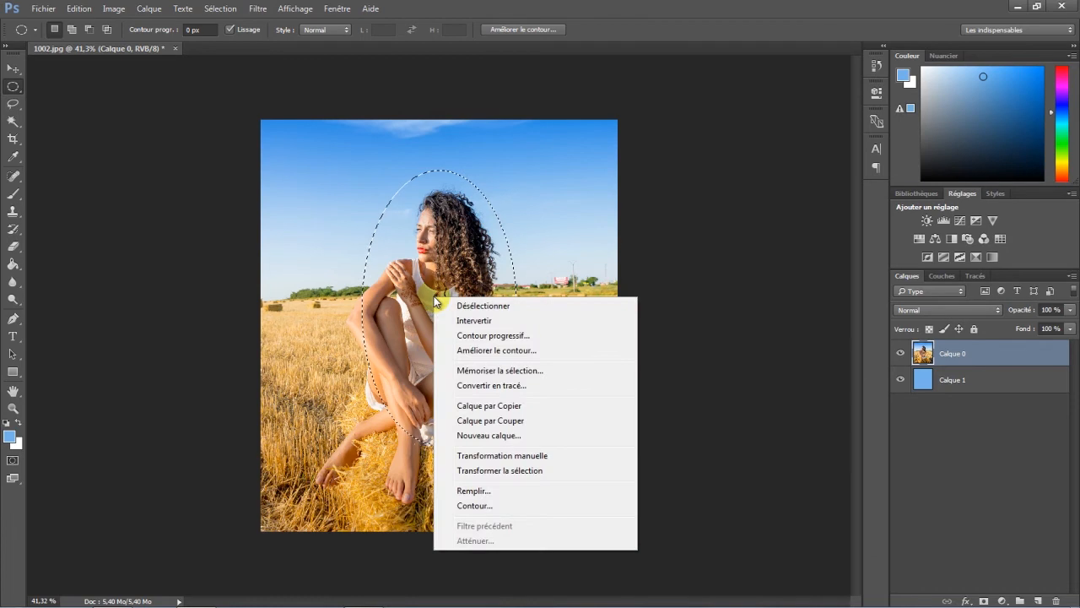
left_click(488, 470)
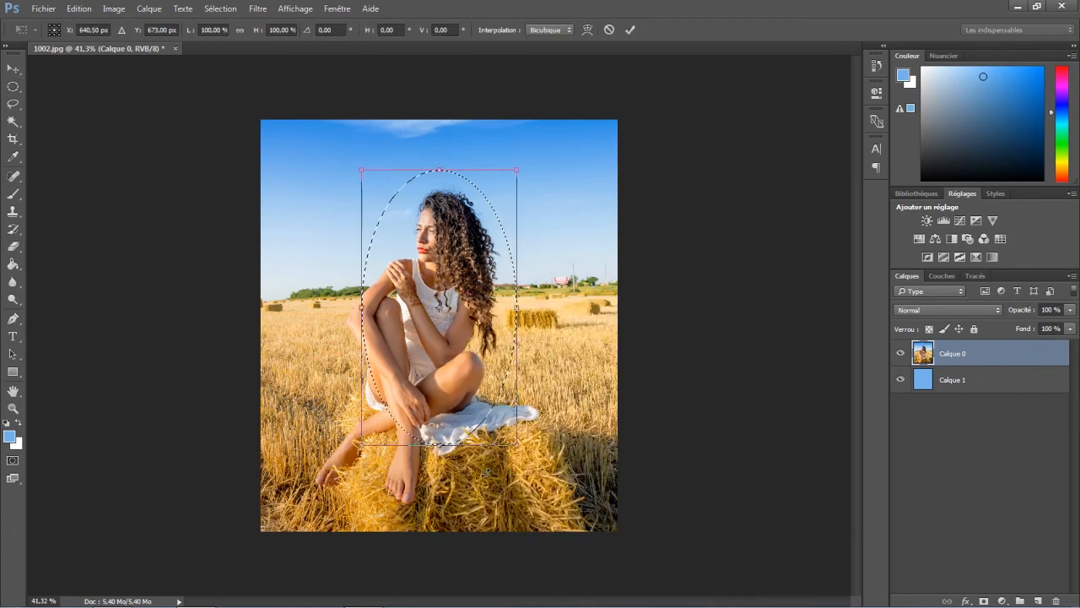
left_click_drag(439, 172, 438, 227)
left_click_drag(448, 285, 447, 240)
left_click_drag(516, 289, 542, 289)
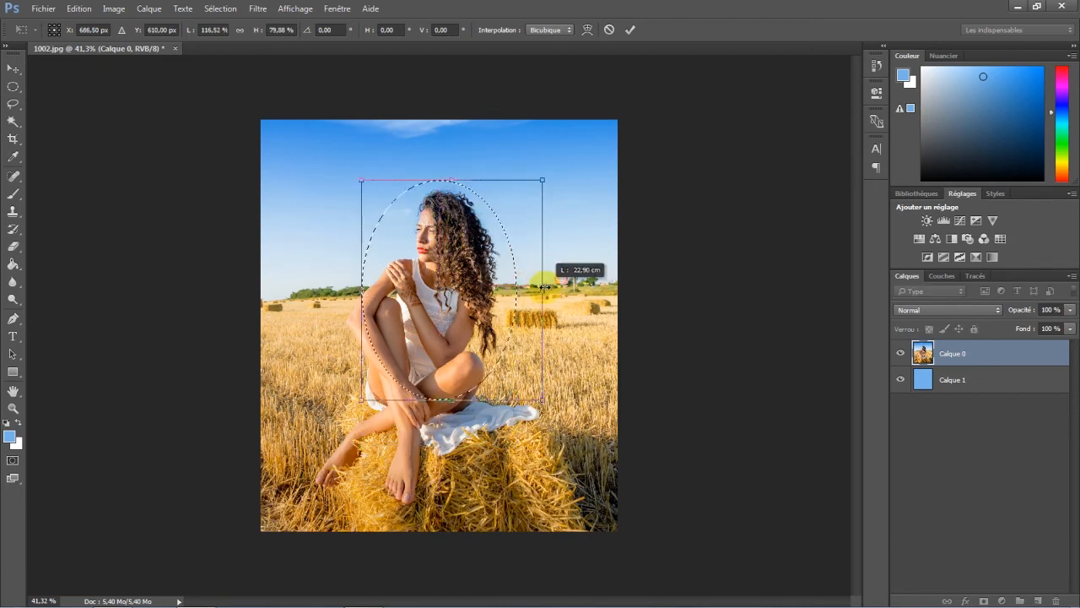
left_click_drag(365, 291, 338, 291)
left_click_drag(431, 180, 431, 153)
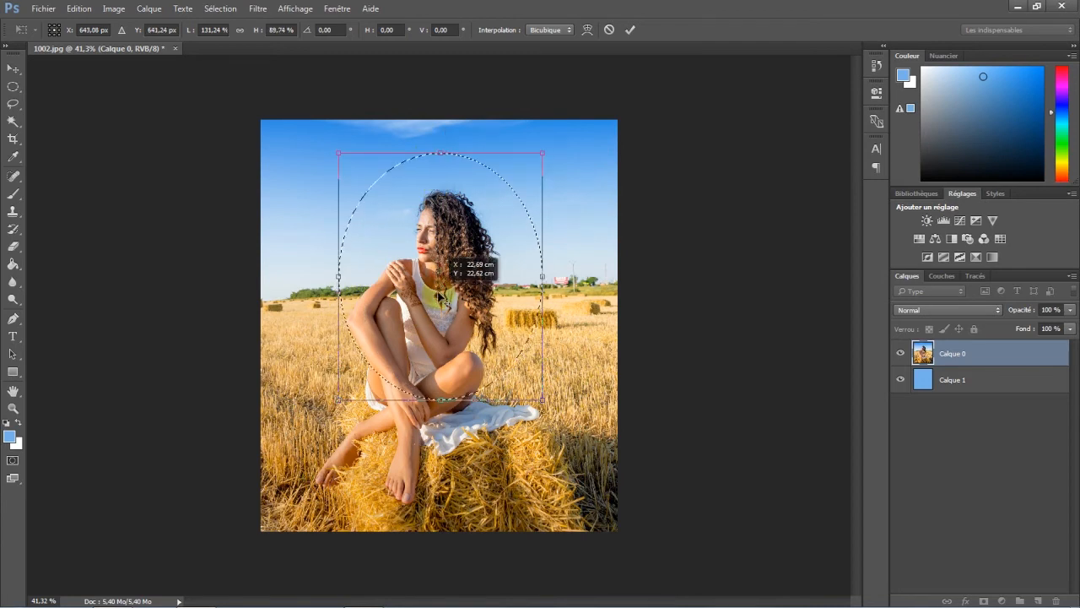
left_click_drag(463, 251, 462, 280)
left_click_drag(339, 306, 368, 306)
mouse_move(489, 289)
left_mouse_down()
mouse_move(470, 290)
mouse_move(503, 292)
left_mouse_up()
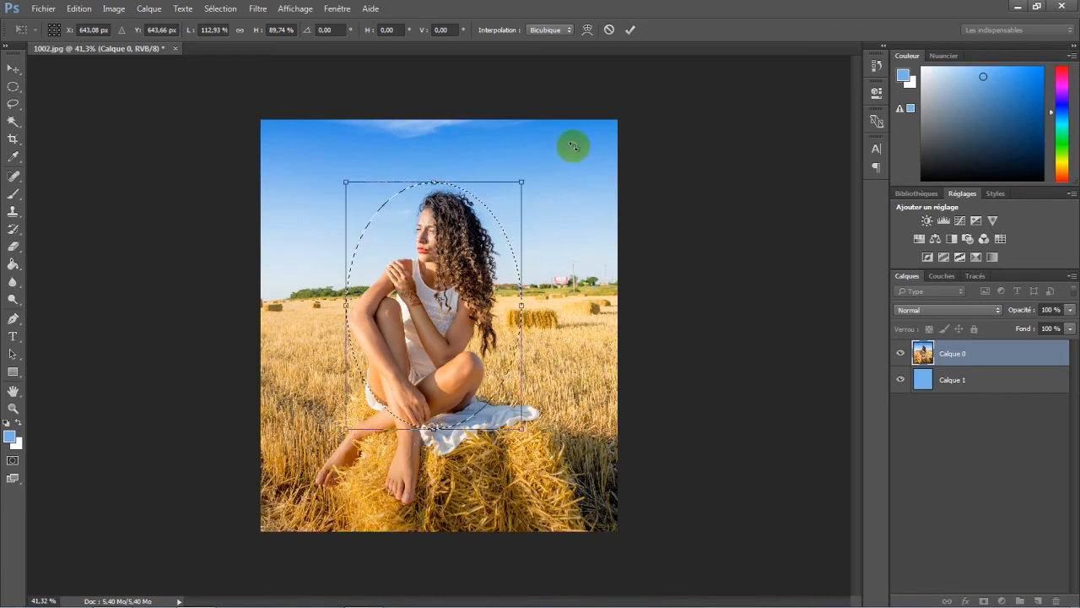
left_click(630, 29)
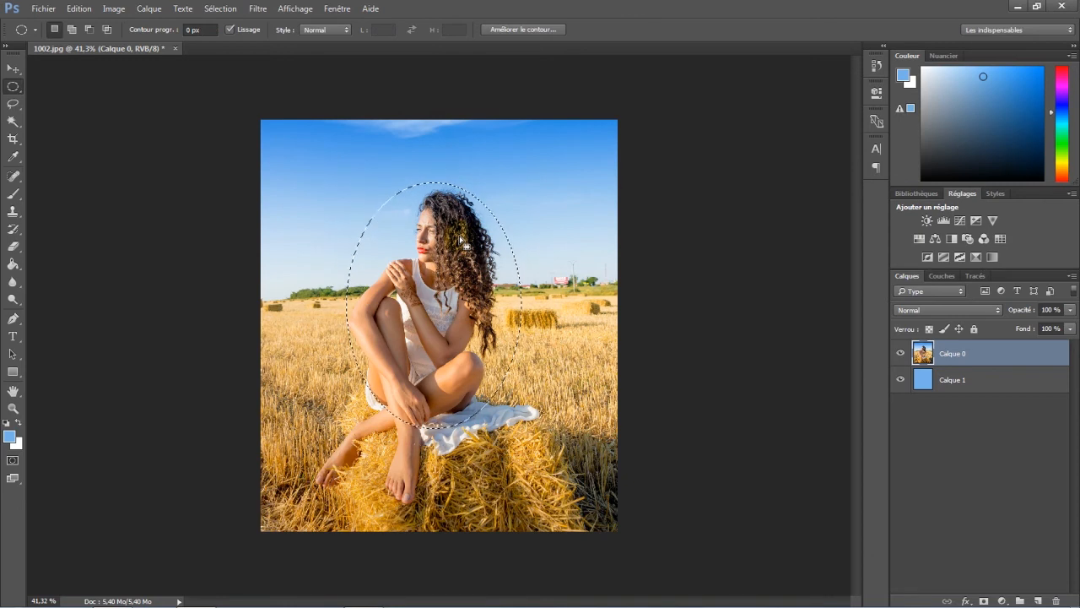
Refine the selection edge with a feather of about 56 px and turn the selection into a layer mask on the photo layer
left_click(518, 30)
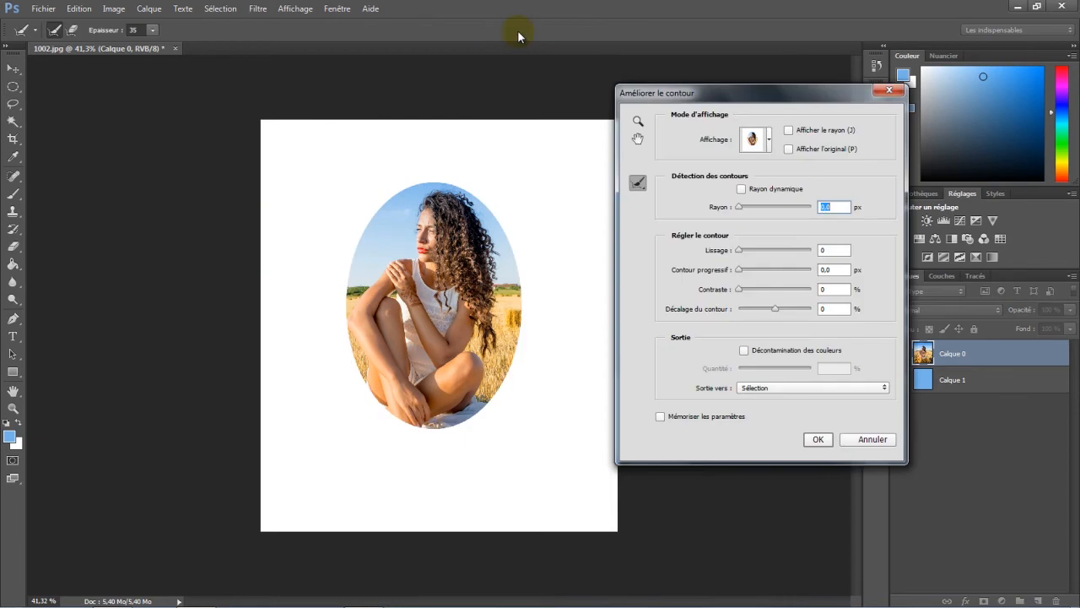
left_click_drag(682, 84, 614, 73)
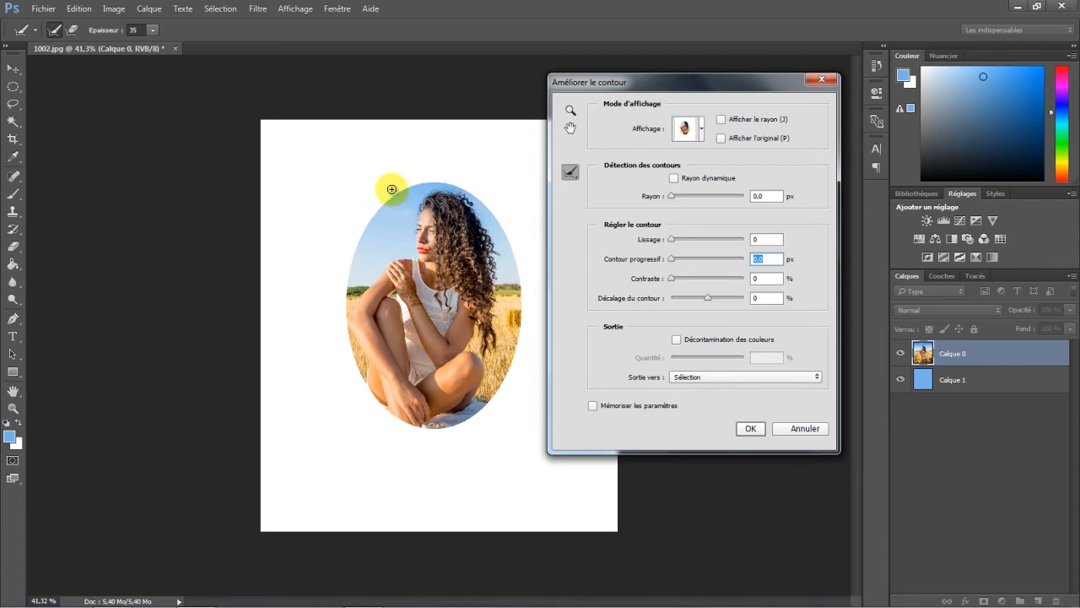
left_click_drag(673, 260, 713, 267)
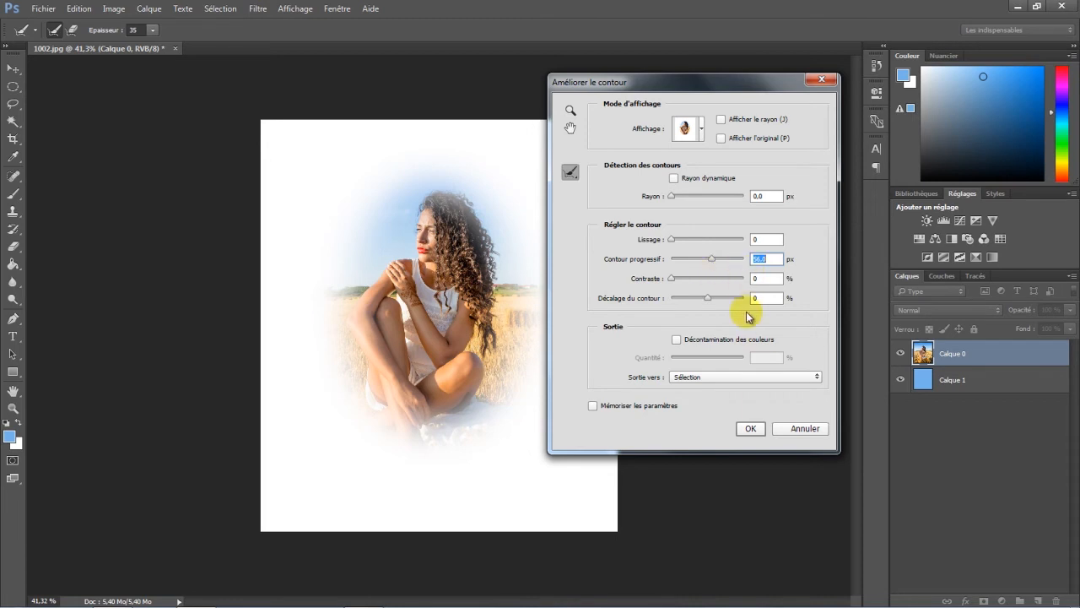
left_click(750, 428)
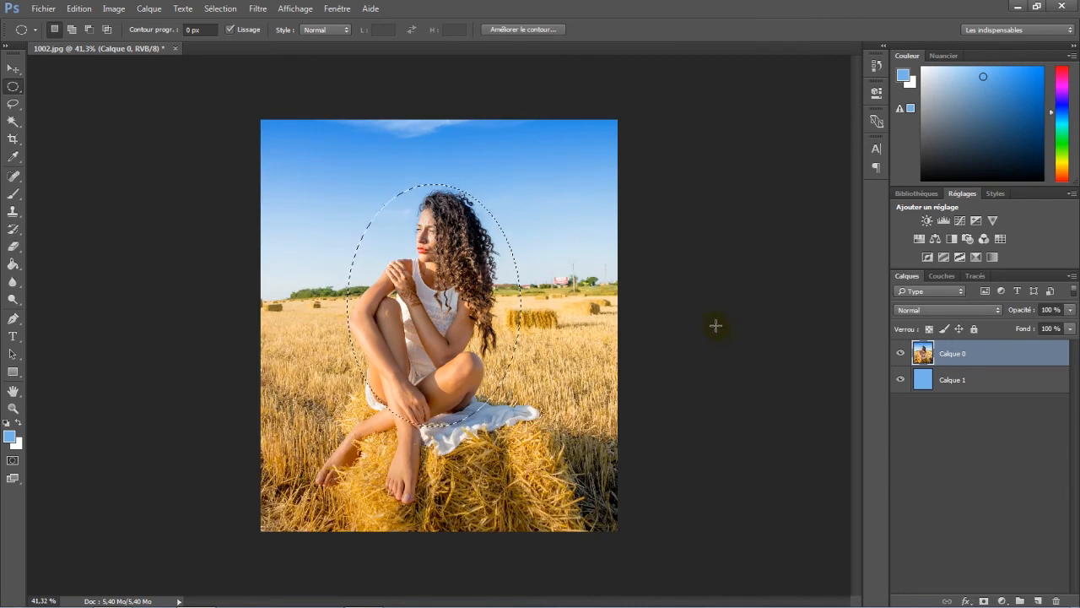
left_click(984, 601)
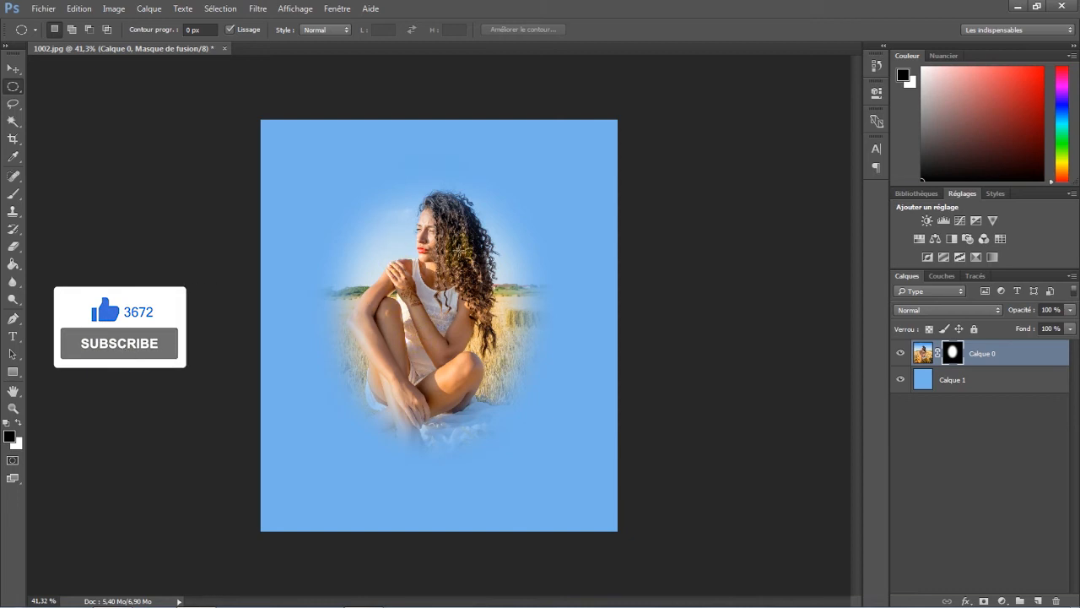
Open the properties of the photo layer's mask and set the mask feather to 75 px
left_click(923, 353)
left_click(957, 355)
double_click(957, 355)
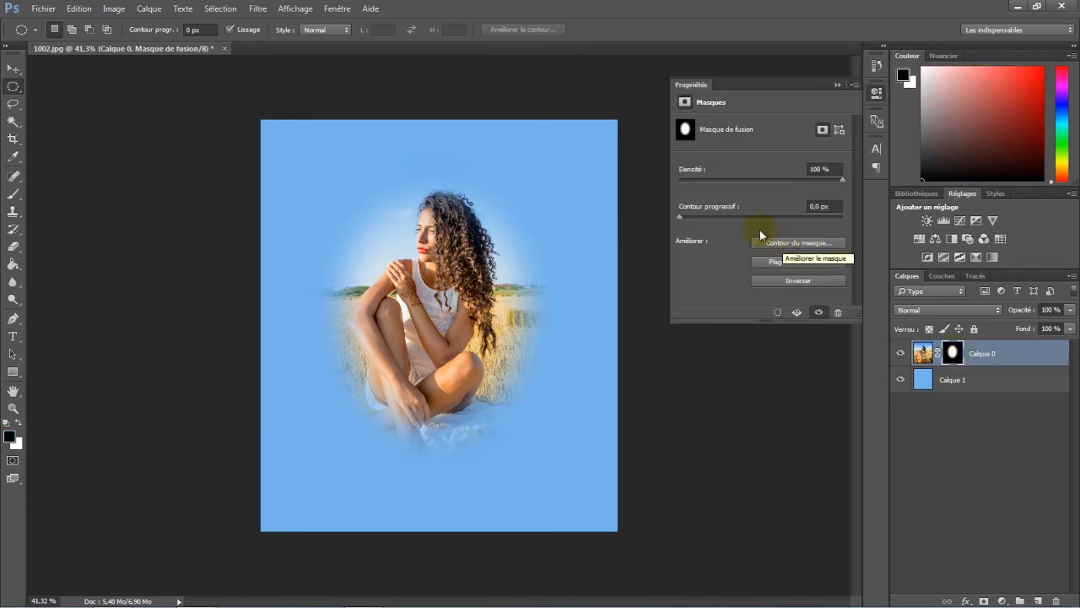
left_click_drag(681, 218, 825, 217)
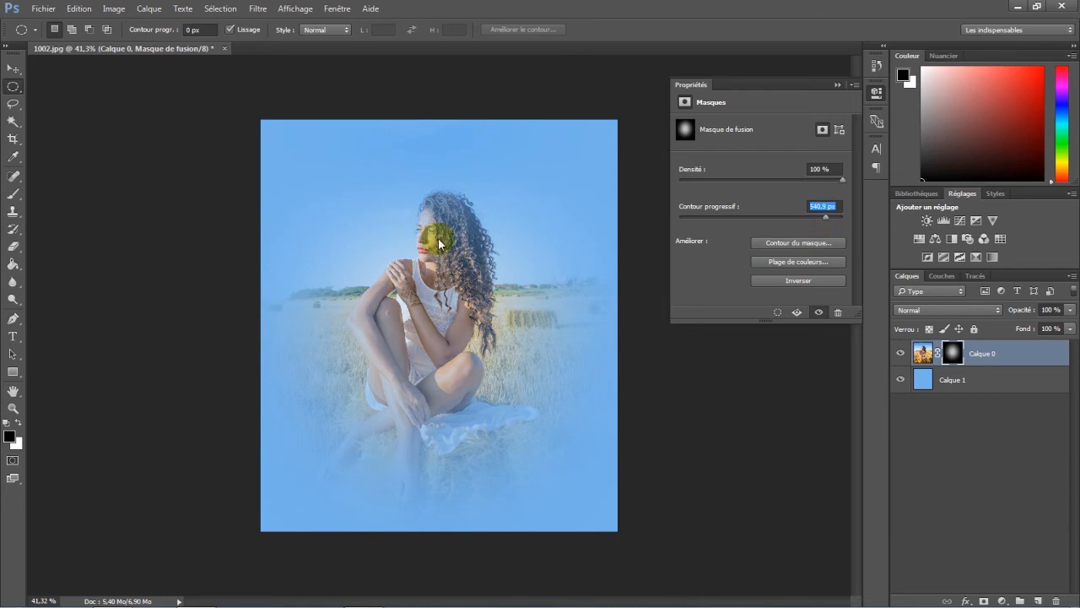
left_click(792, 218)
left_click_drag(791, 216, 776, 216)
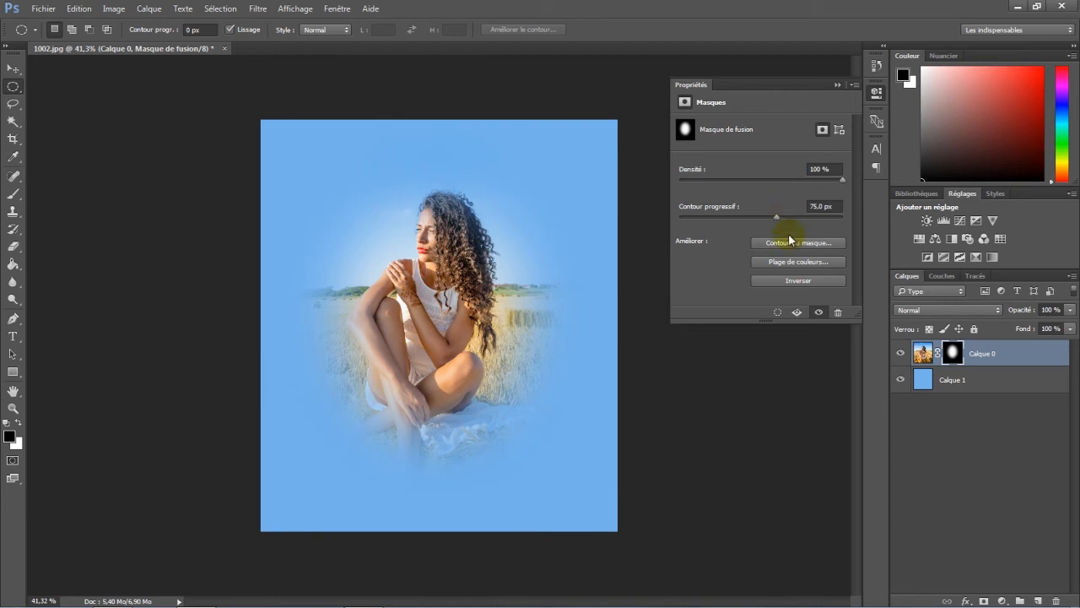
Invert the layer mask and revert it, and switch the mask off and on to compare the effect
left_click(796, 287)
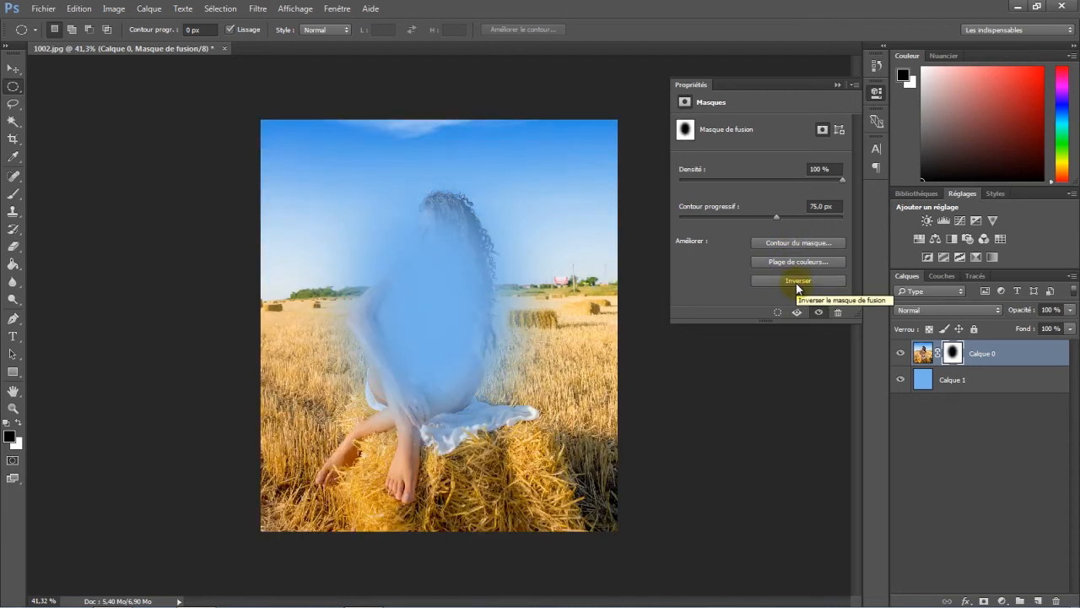
left_click(796, 287)
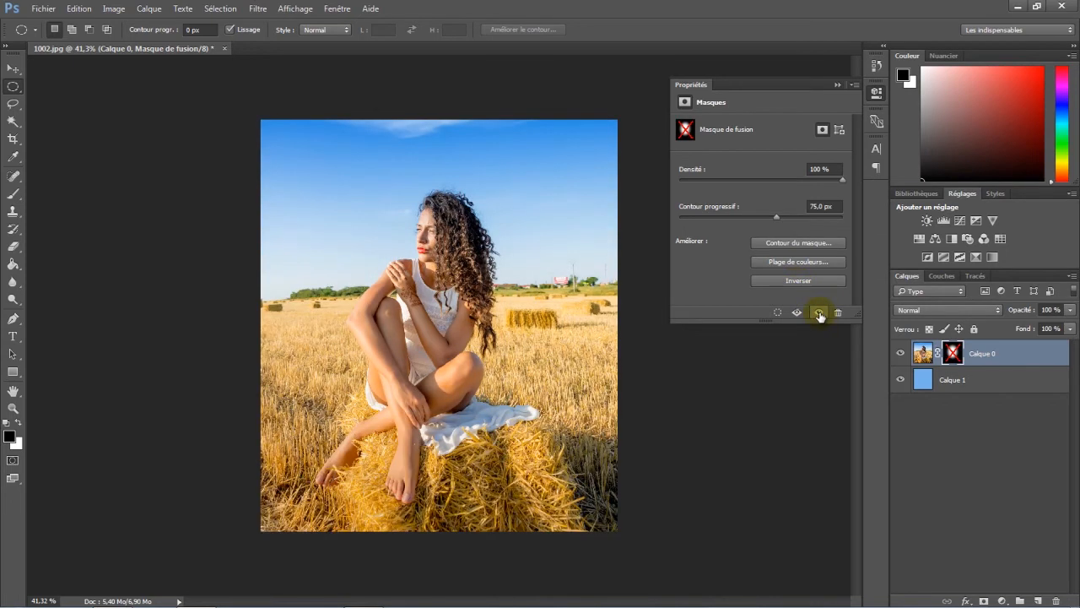
left_click(819, 313)
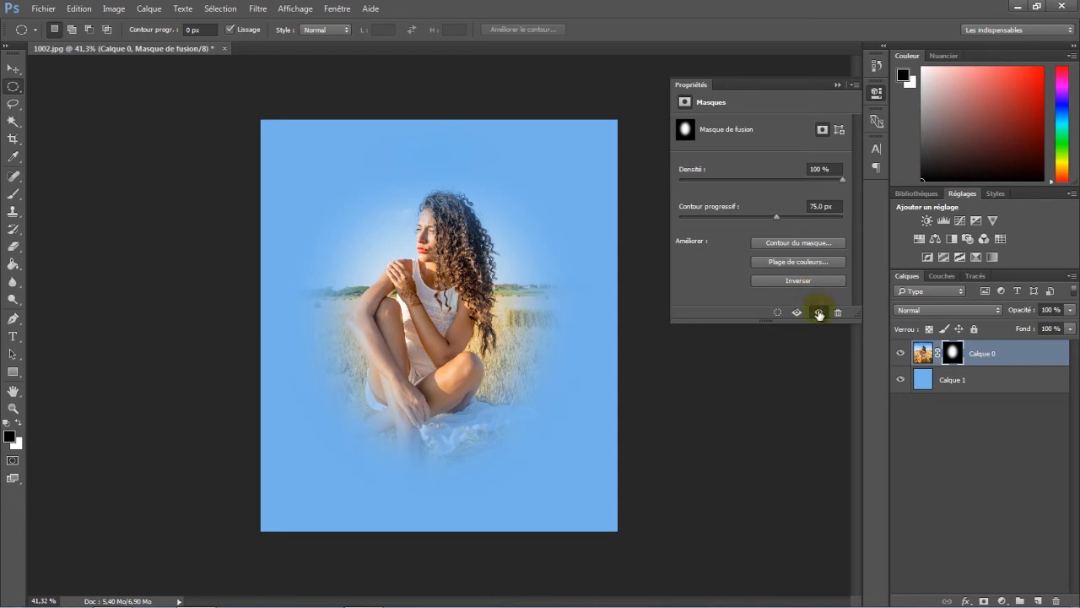
Switch the photo layer's mask off and on twice to compare the picture with and without the fade
left_click(818, 313)
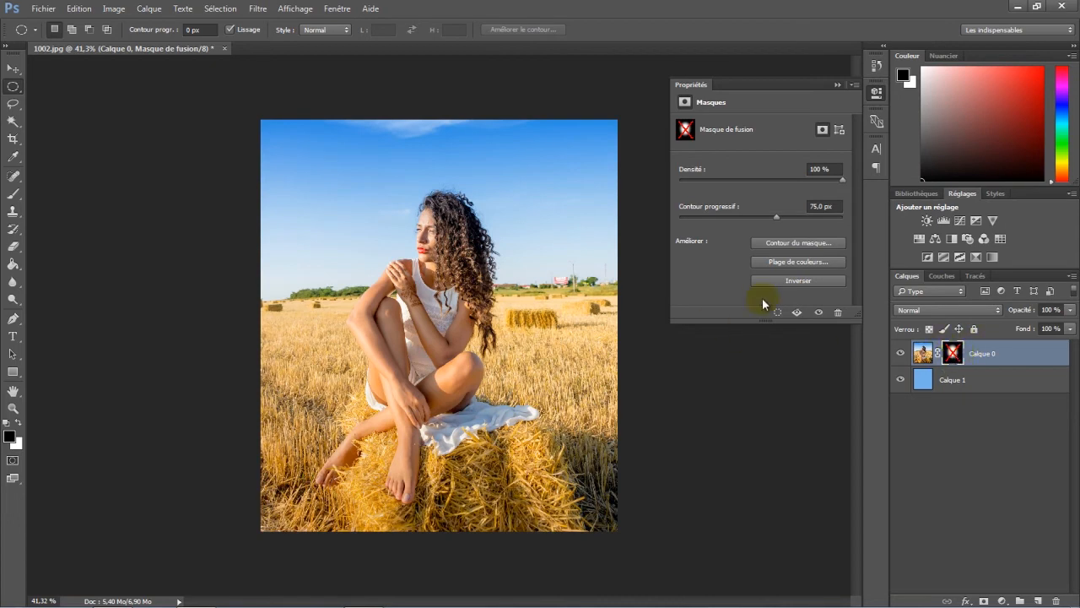
left_click(818, 313)
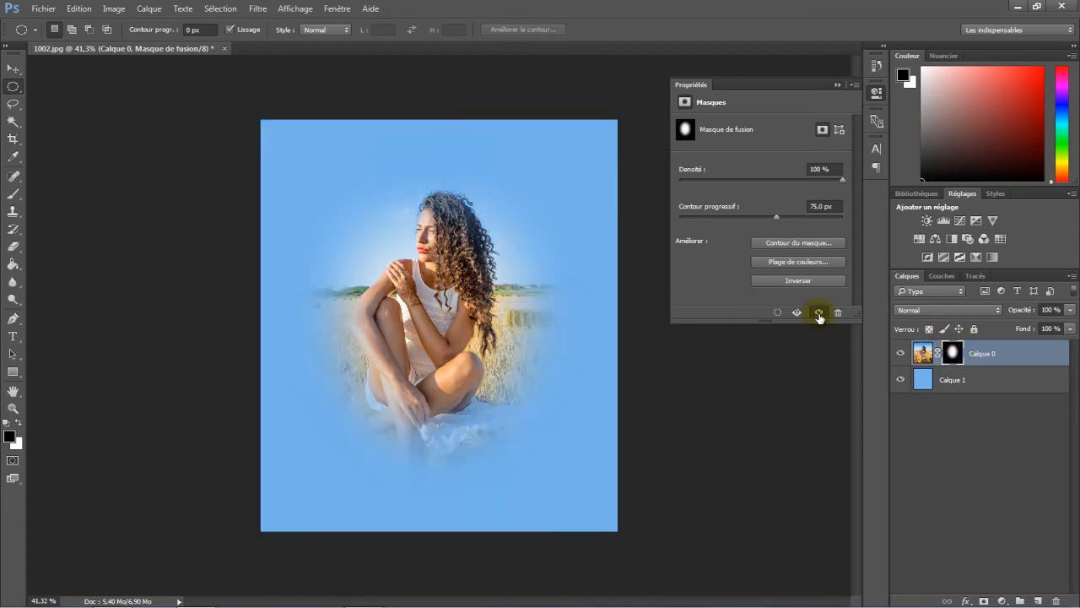
left_click(819, 313)
left_click(819, 313)
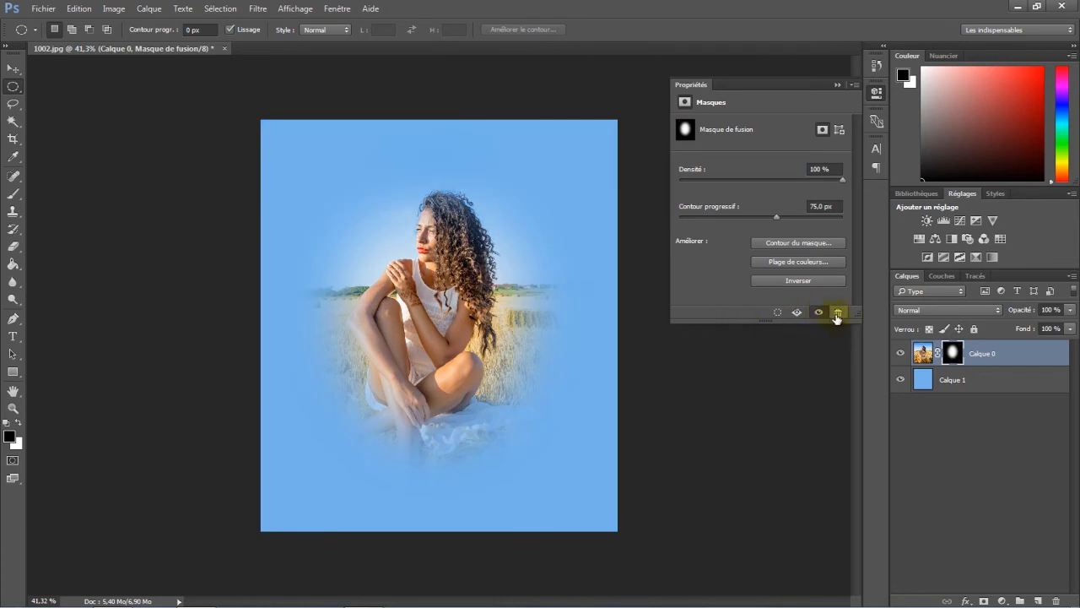
Delete the photo layer's mask and restore it from the document history
left_click(838, 313)
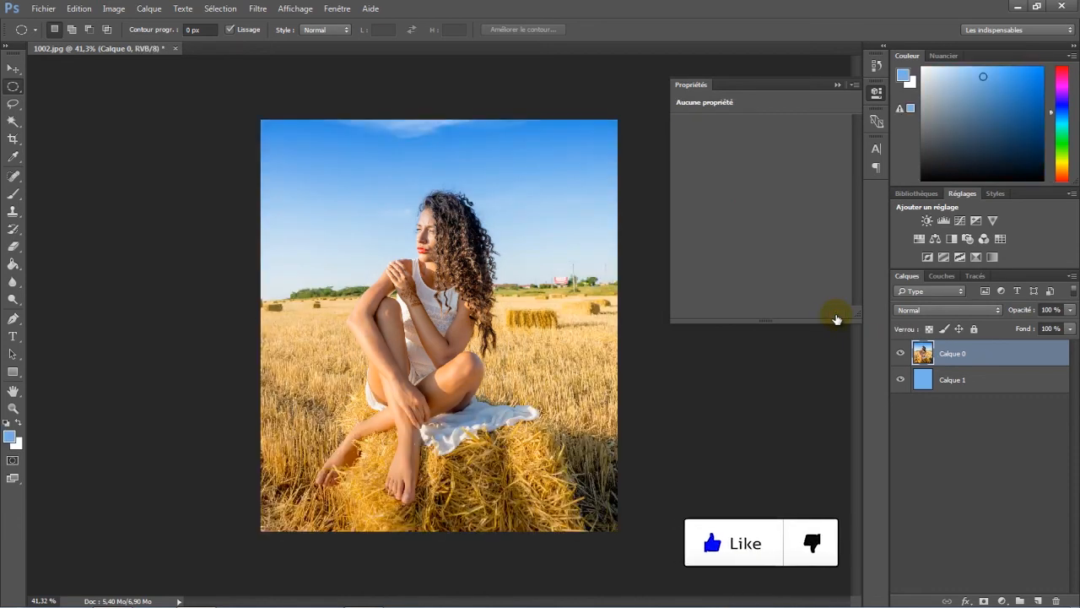
left_click(877, 66)
left_click(803, 94)
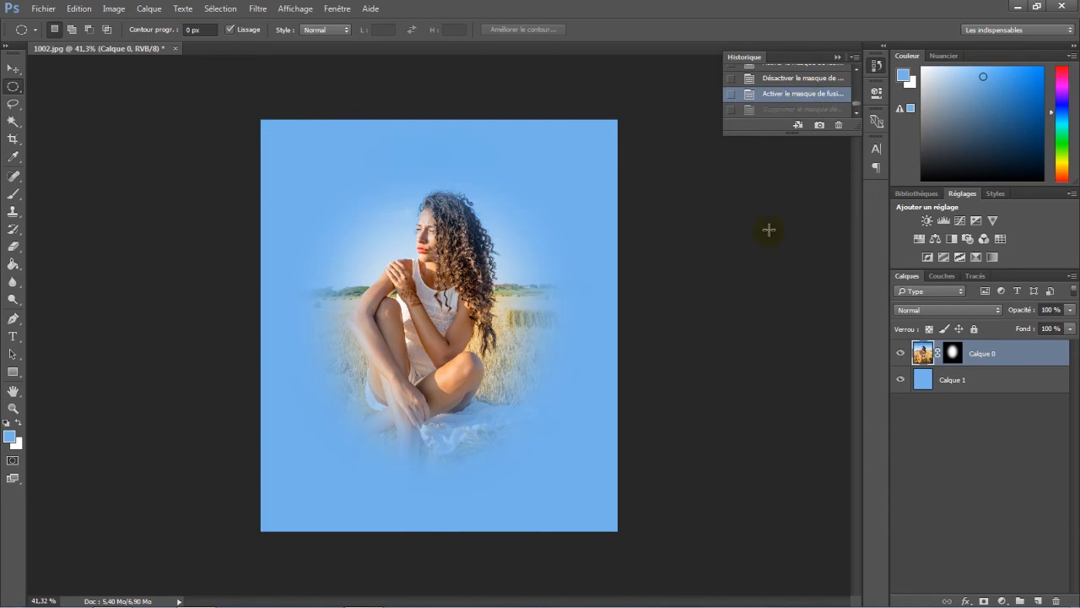
left_click(700, 427)
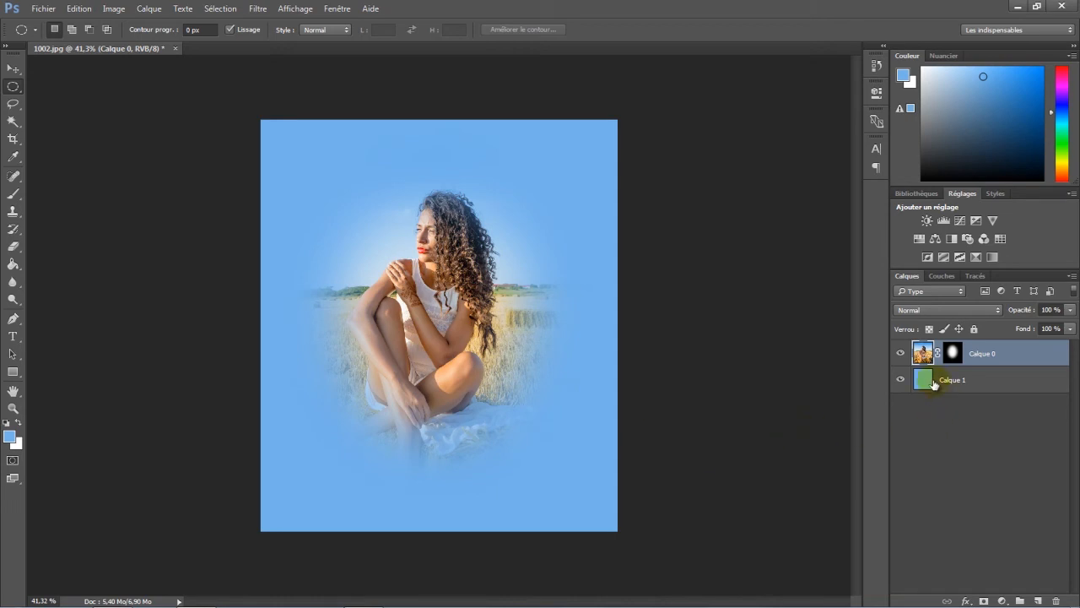
Add a Color Overlay effect to the solid blue layer Calque 1 and open the overlay colour for editing
left_click(939, 388)
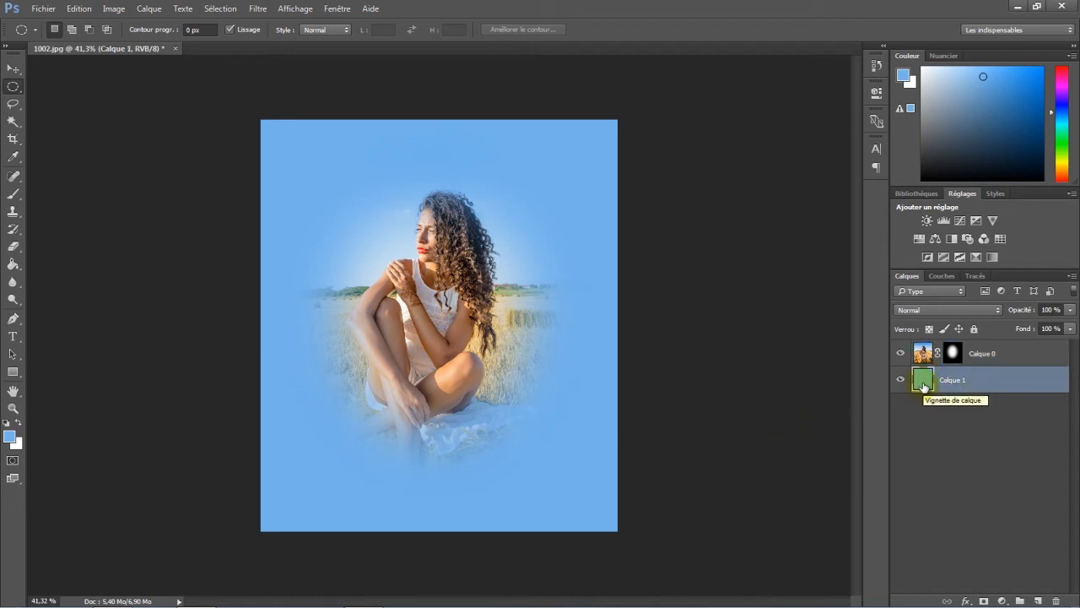
double_click(923, 382)
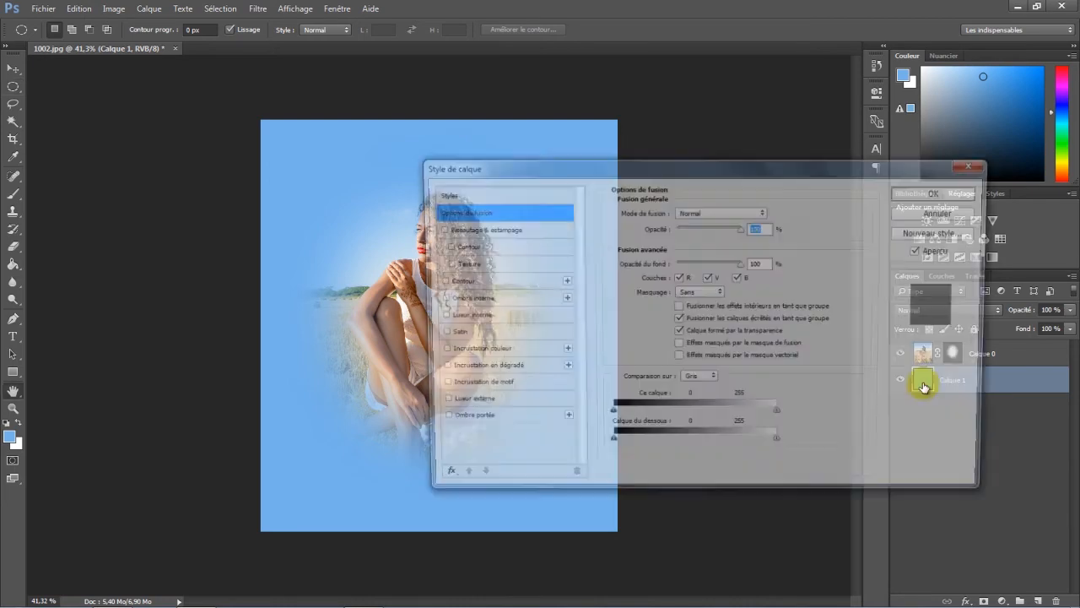
left_click_drag(502, 169, 613, 157)
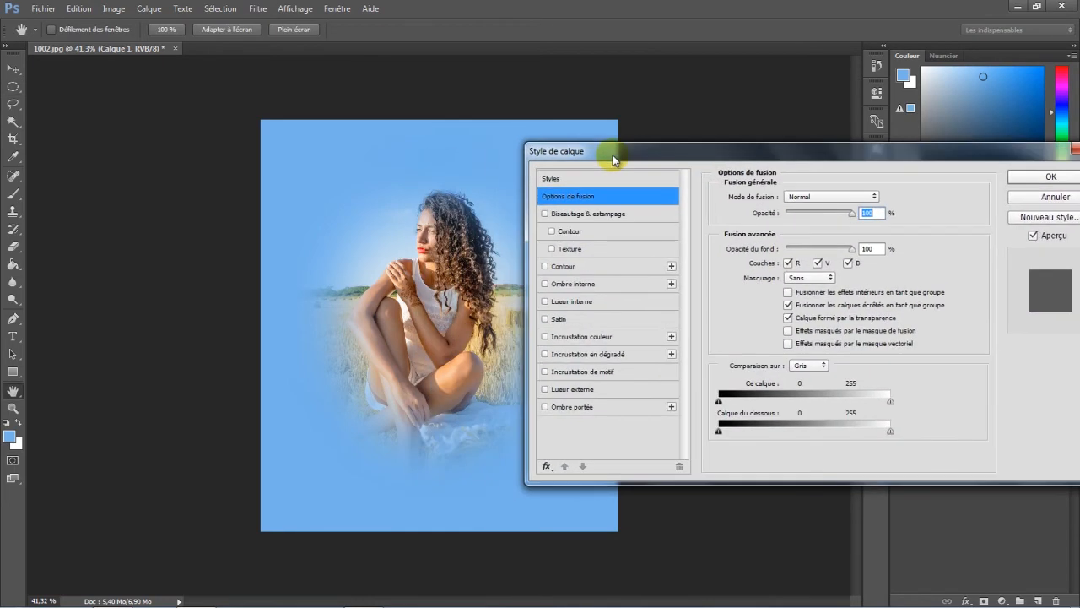
left_click(580, 337)
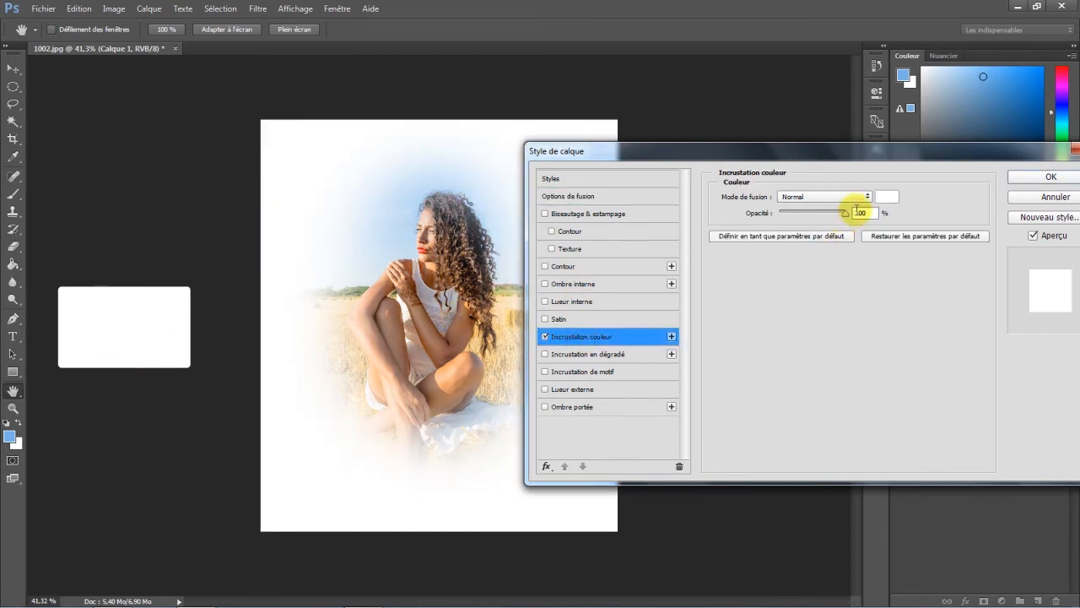
left_click(891, 203)
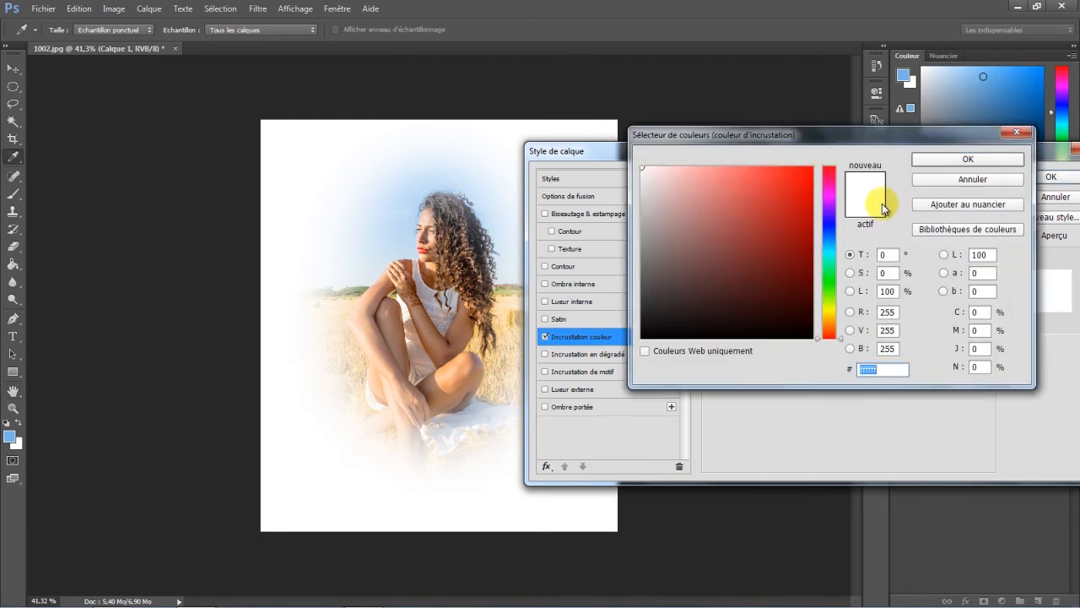
Try red, yellow, brown tones sampled from the woman's skin, and teal as the overlay colour
left_click(796, 178)
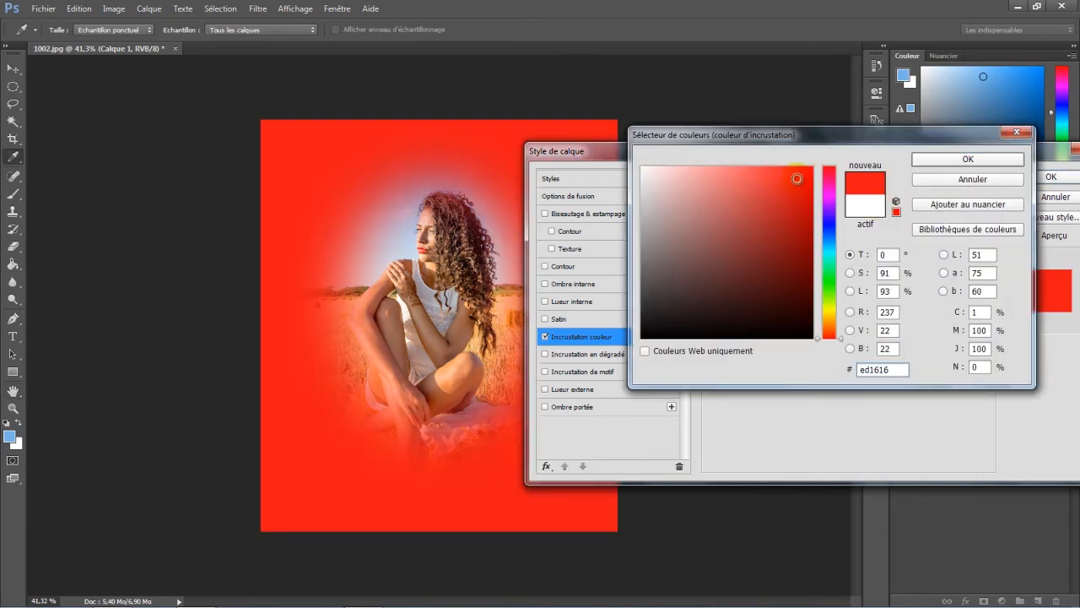
left_click_drag(828, 239, 830, 312)
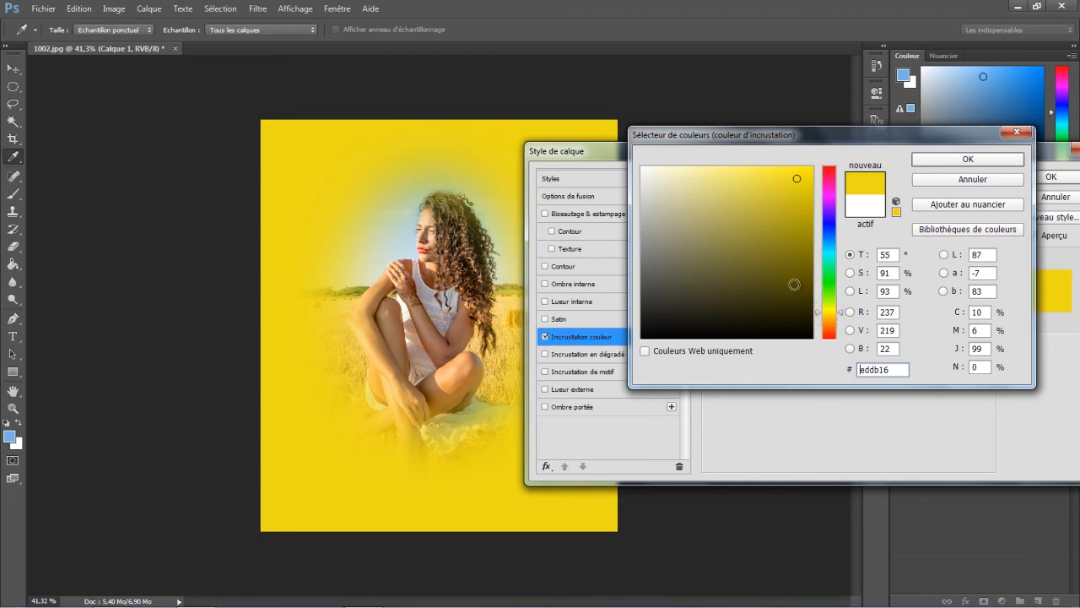
left_click(464, 325)
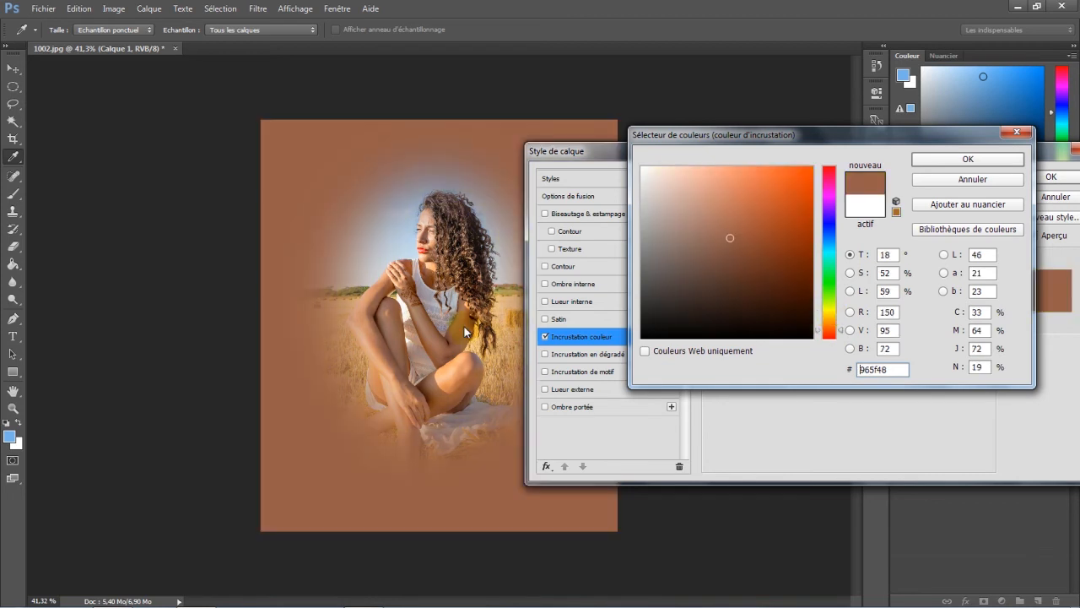
left_click(439, 340)
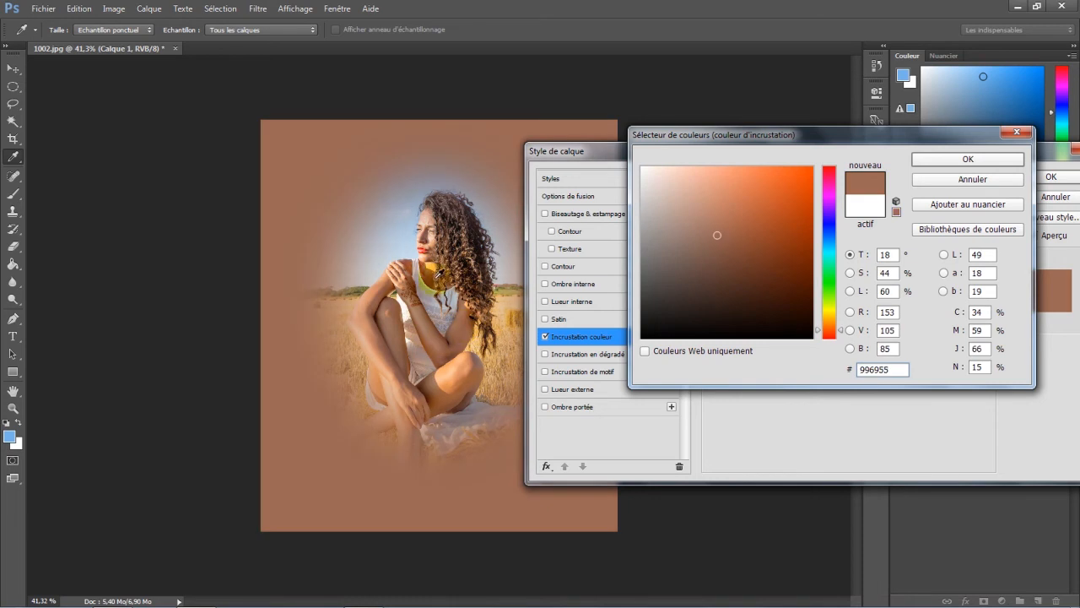
left_click(434, 274)
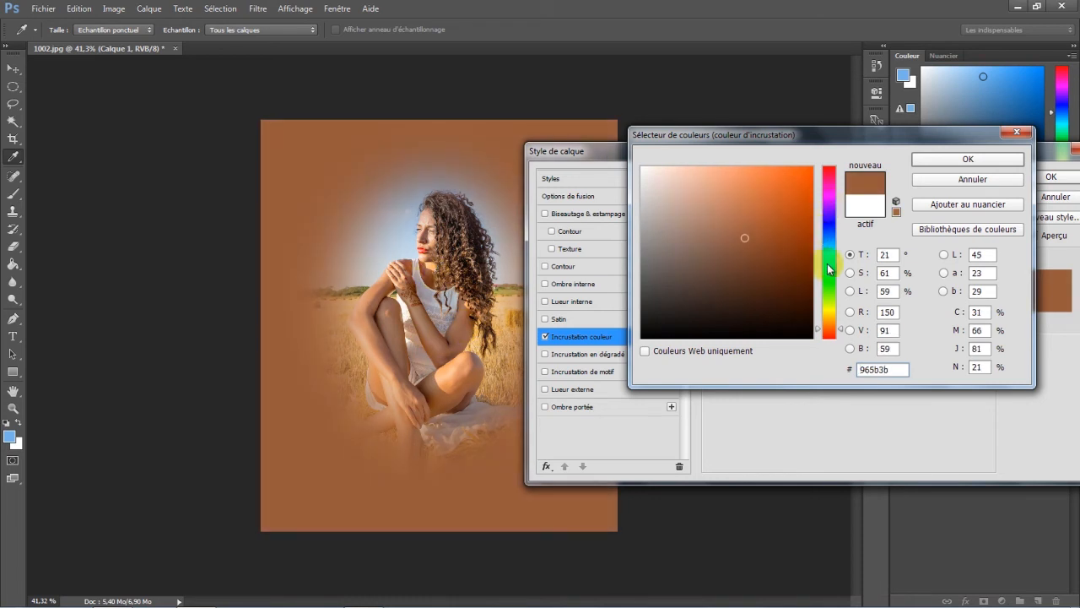
left_click(827, 255)
left_click(778, 225)
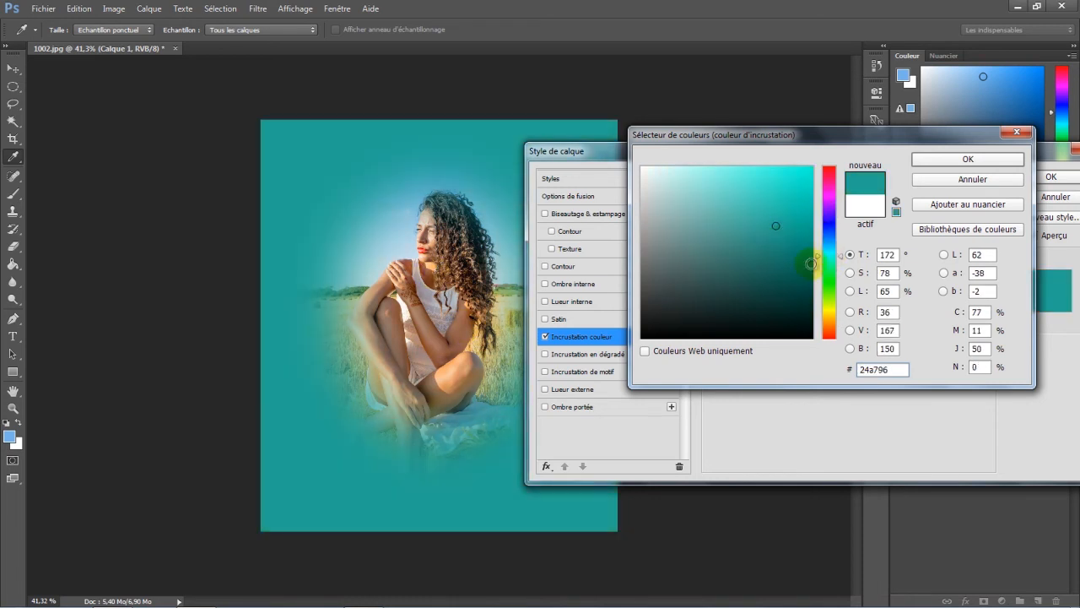
Set the overlay colour to bright sky blue 40bbee and apply the layer style
left_click(828, 244)
left_click_drag(775, 212, 766, 178)
left_click(937, 161)
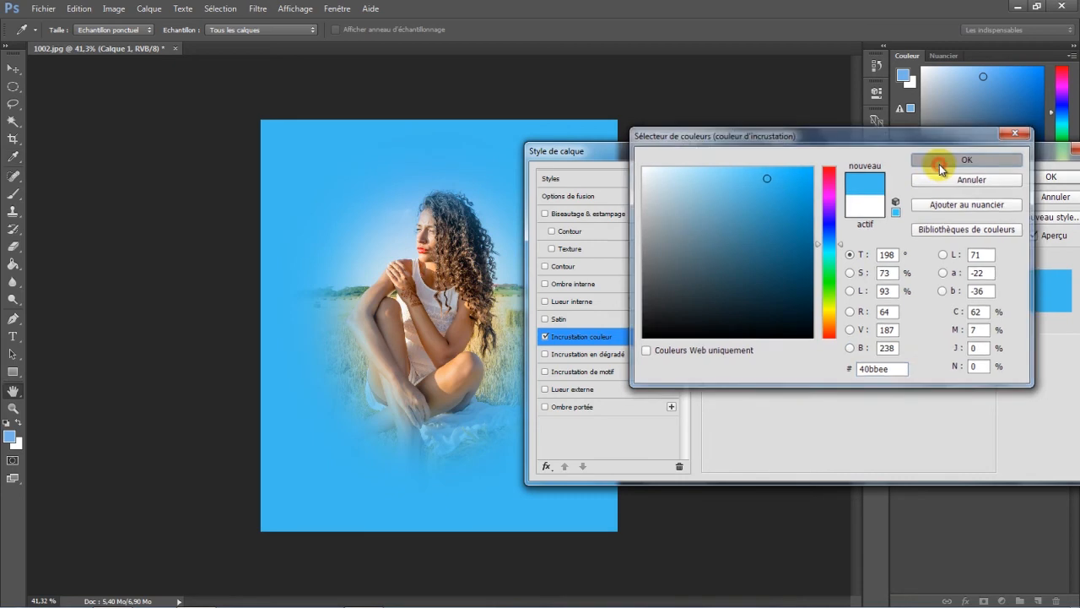
left_click_drag(948, 164, 876, 165)
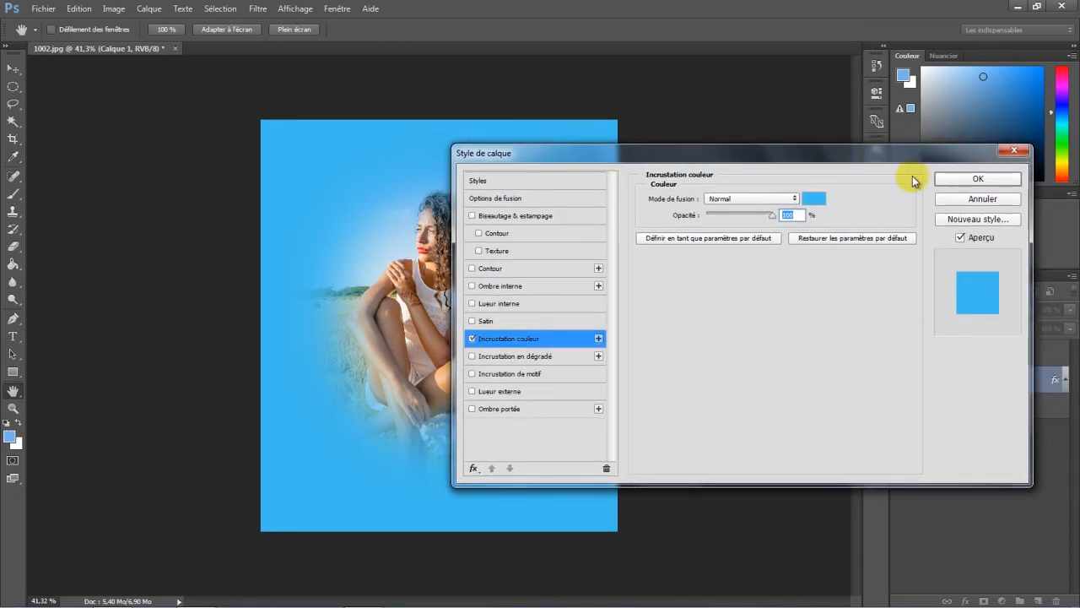
left_click(957, 184)
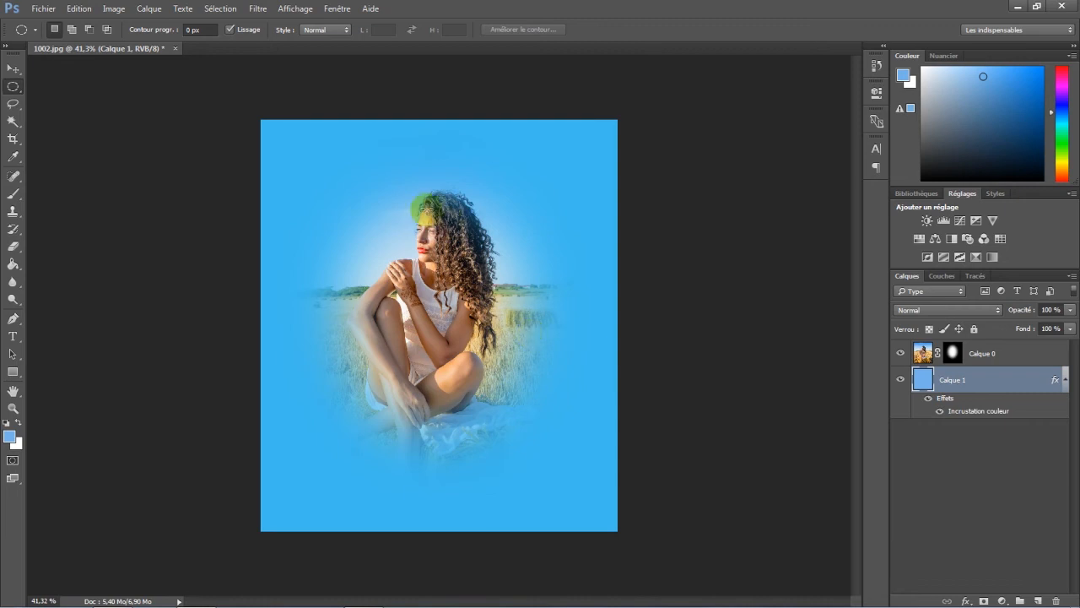
Close 1002.jpg without saving the changes and reopen the original photo
left_click(179, 49)
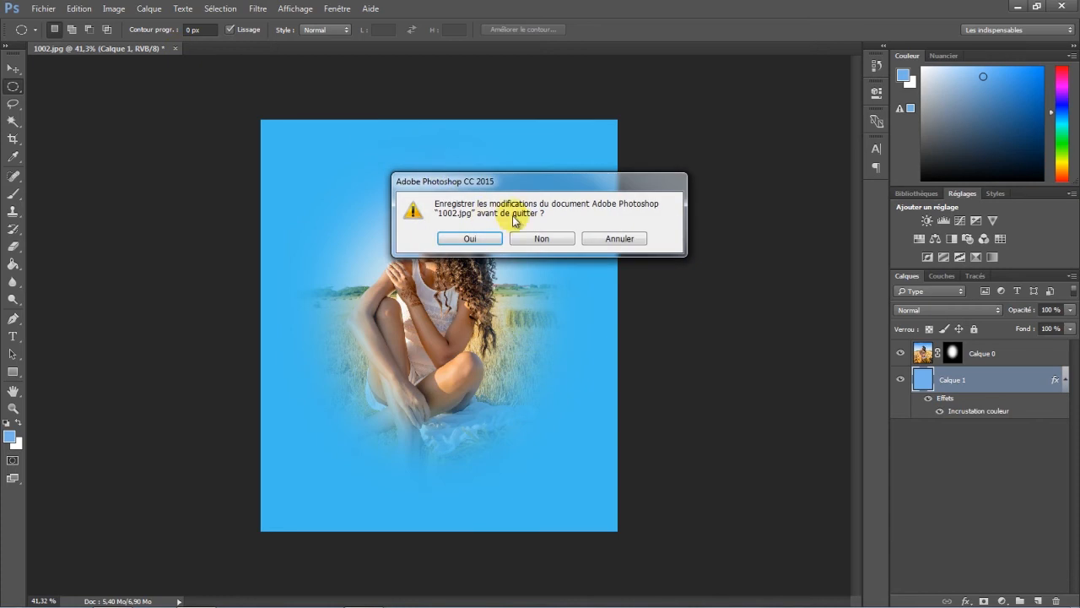
left_click(530, 239)
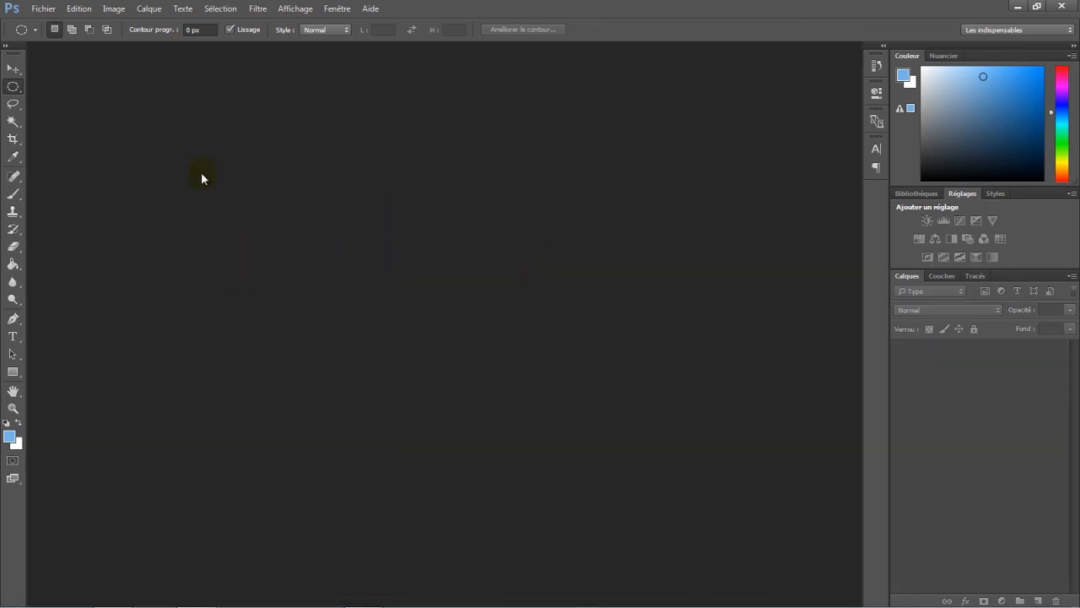
left_click(42, 9)
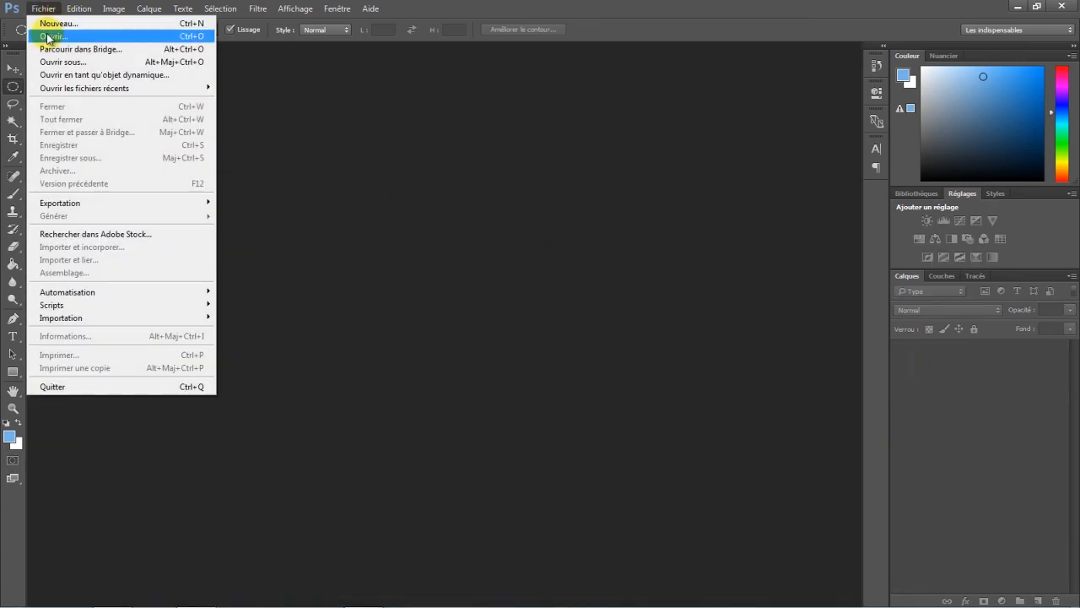
left_click(49, 36)
double_click(329, 201)
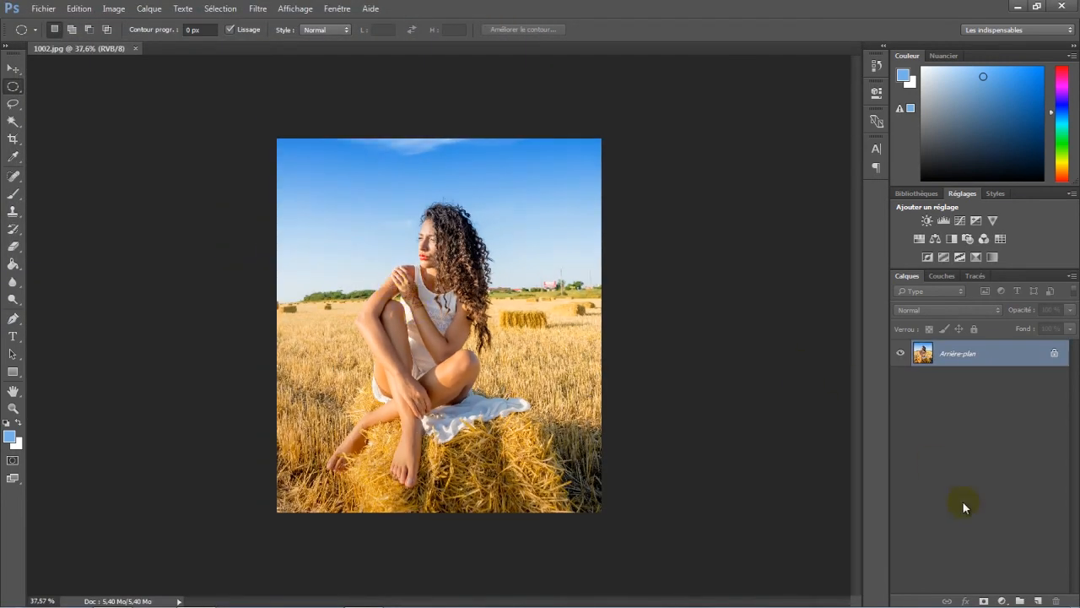
Add a new layer above the photo and fill it with orange de8e0a using the Paint Bucket tool
left_click(1039, 599)
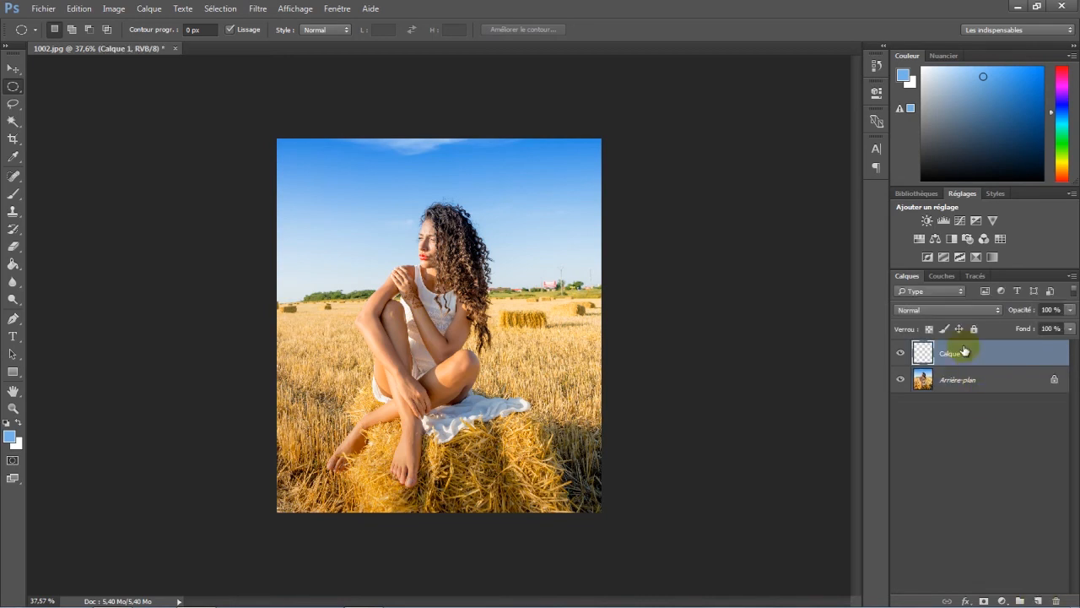
left_click(12, 264)
left_click(9, 435)
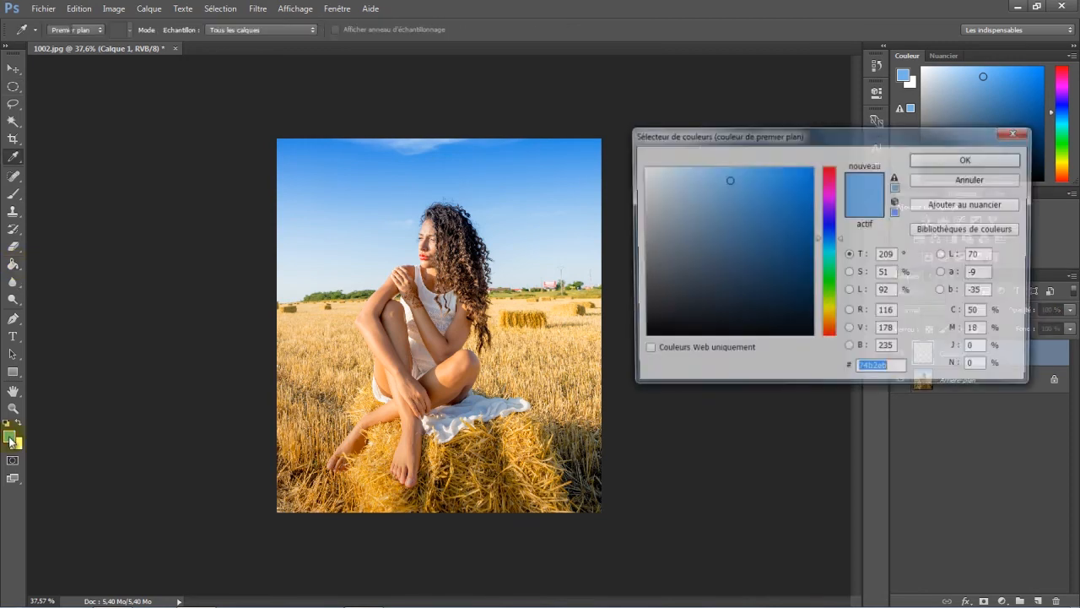
left_click(10, 437)
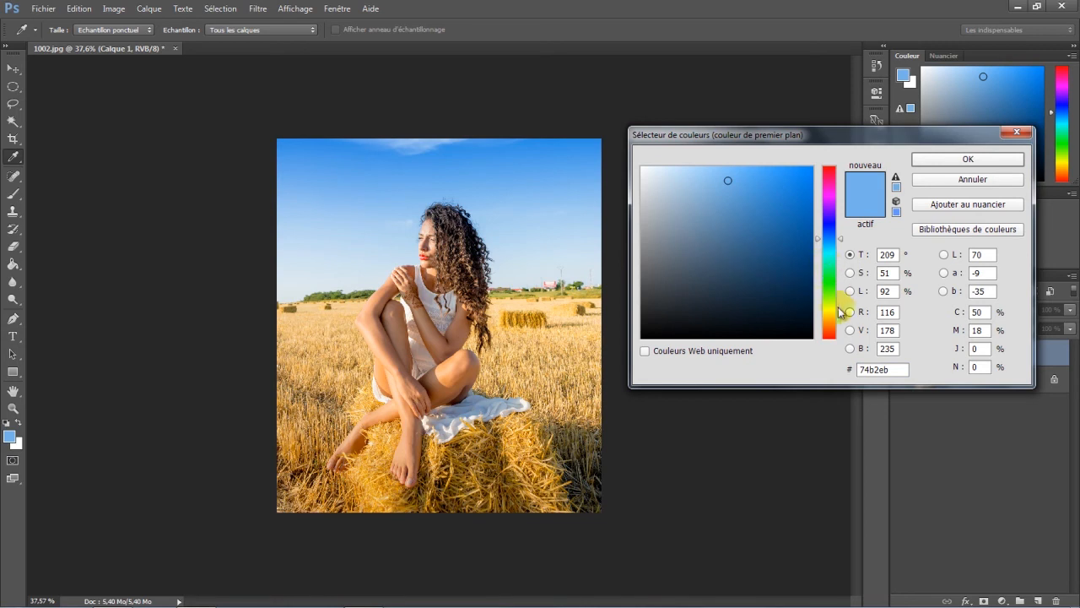
left_click(481, 437)
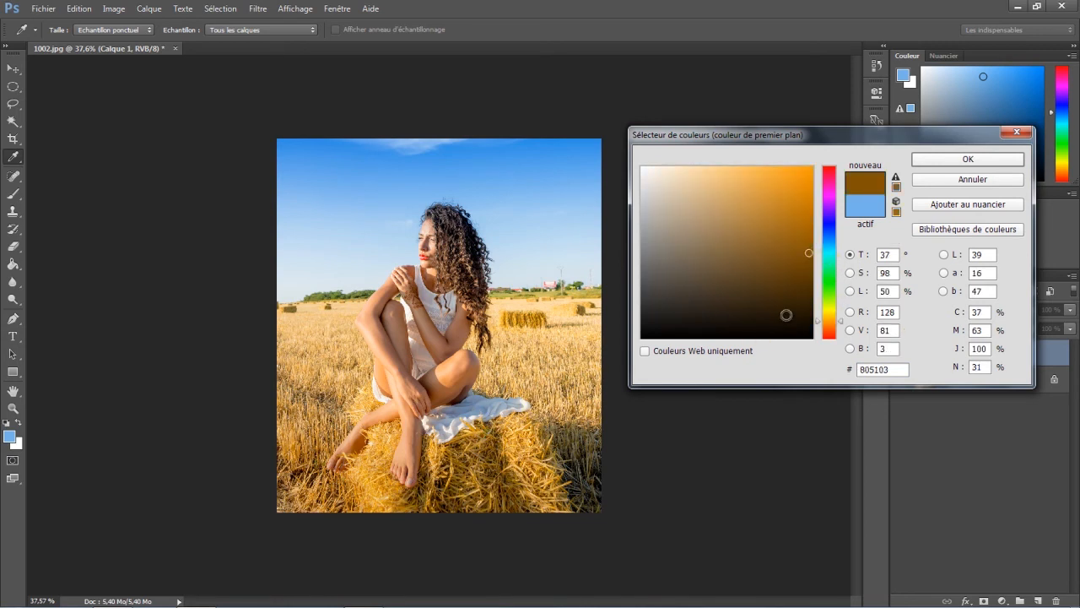
left_click_drag(815, 209, 804, 188)
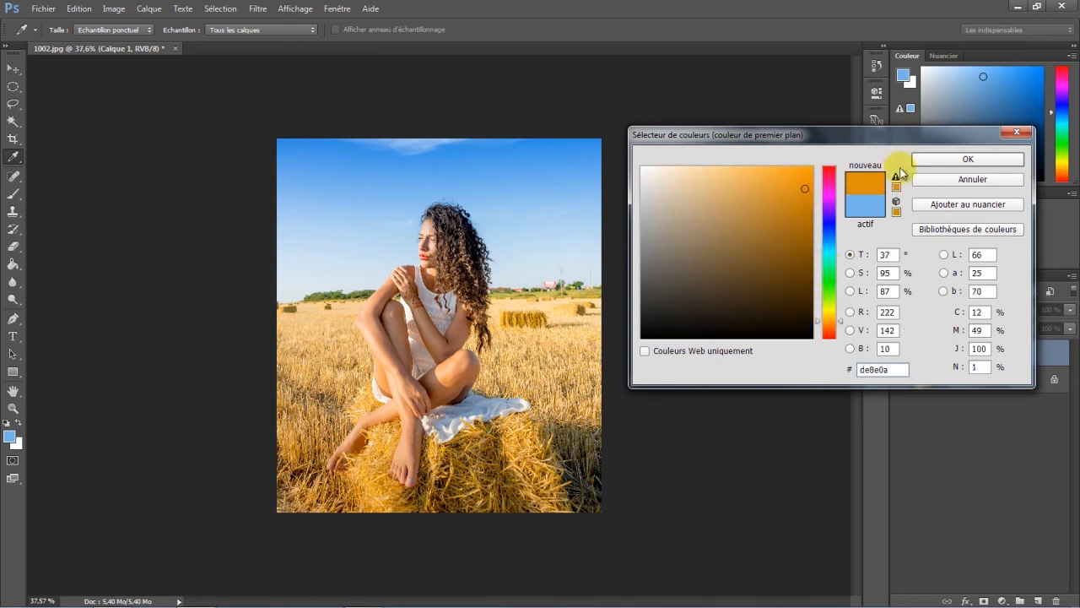
left_click(924, 158)
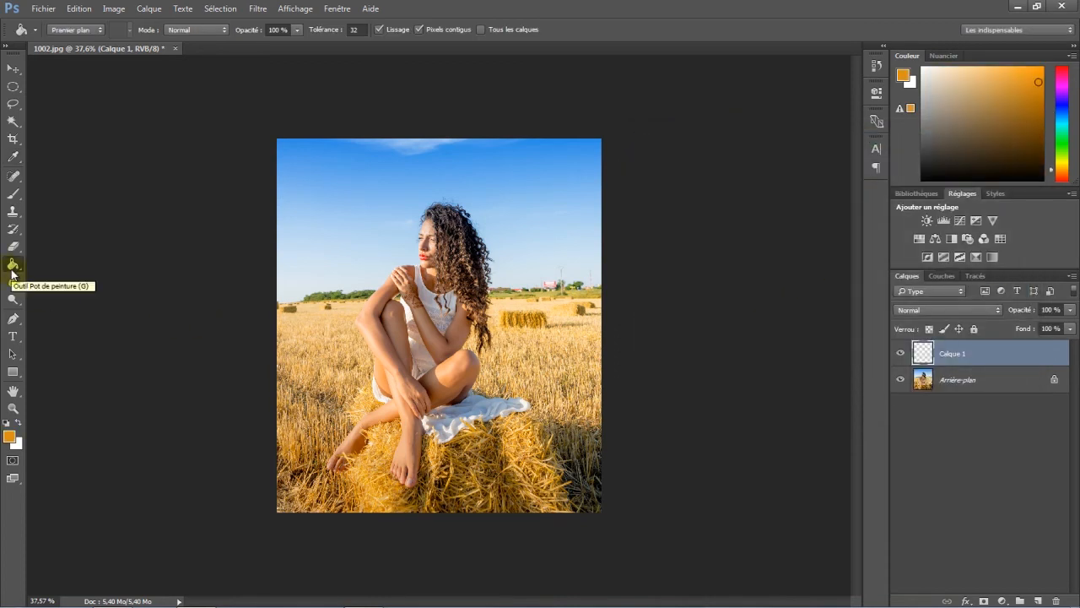
left_click(988, 355)
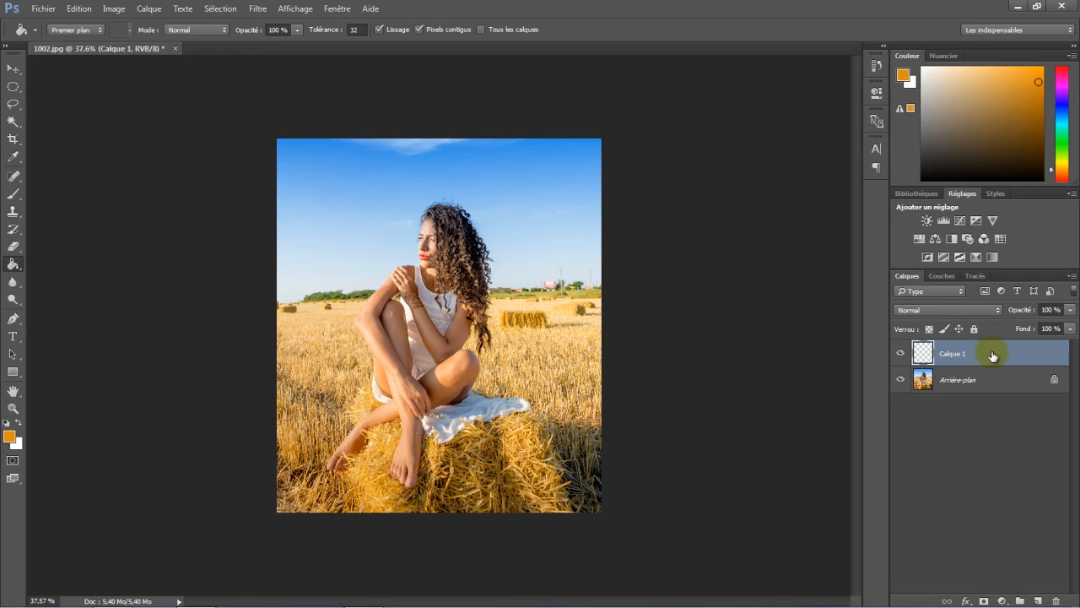
left_click(461, 301)
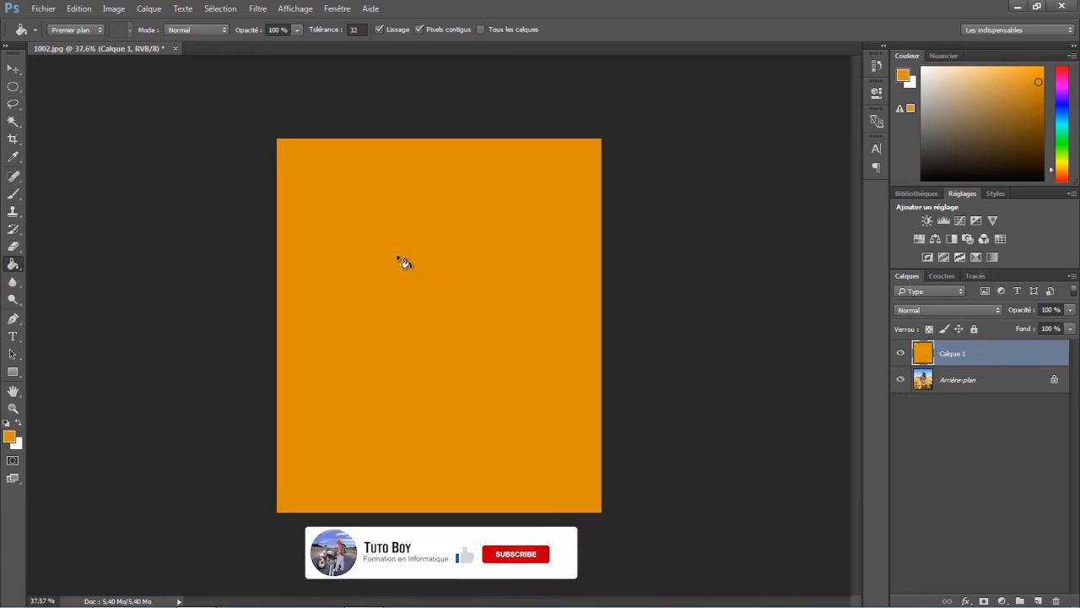
Hide and show the orange layer to check it, and unlock the background photo layer
left_click(12, 69)
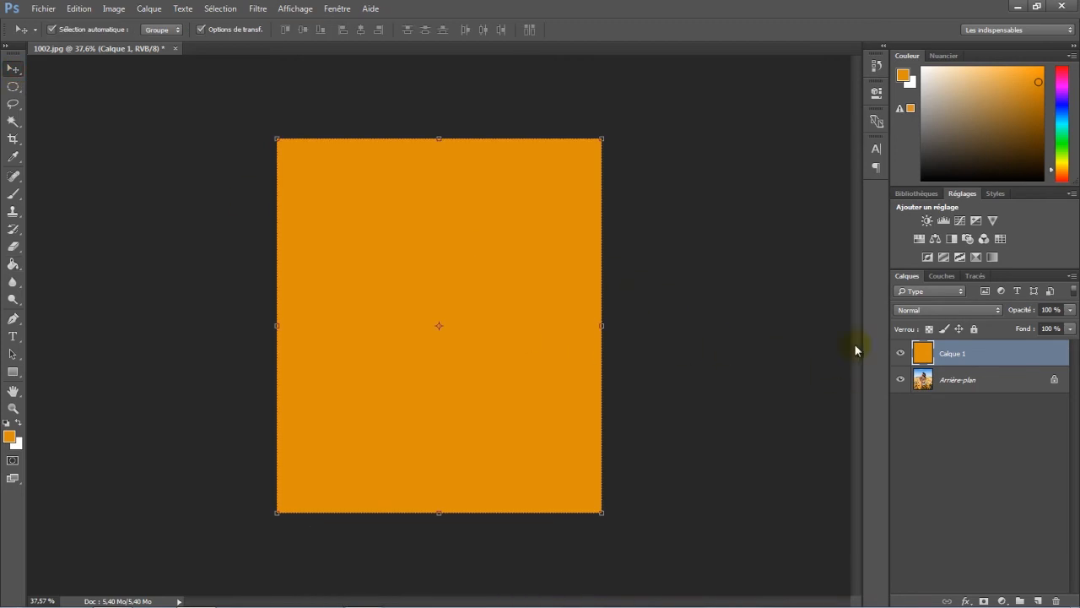
left_click(900, 353)
left_click(900, 353)
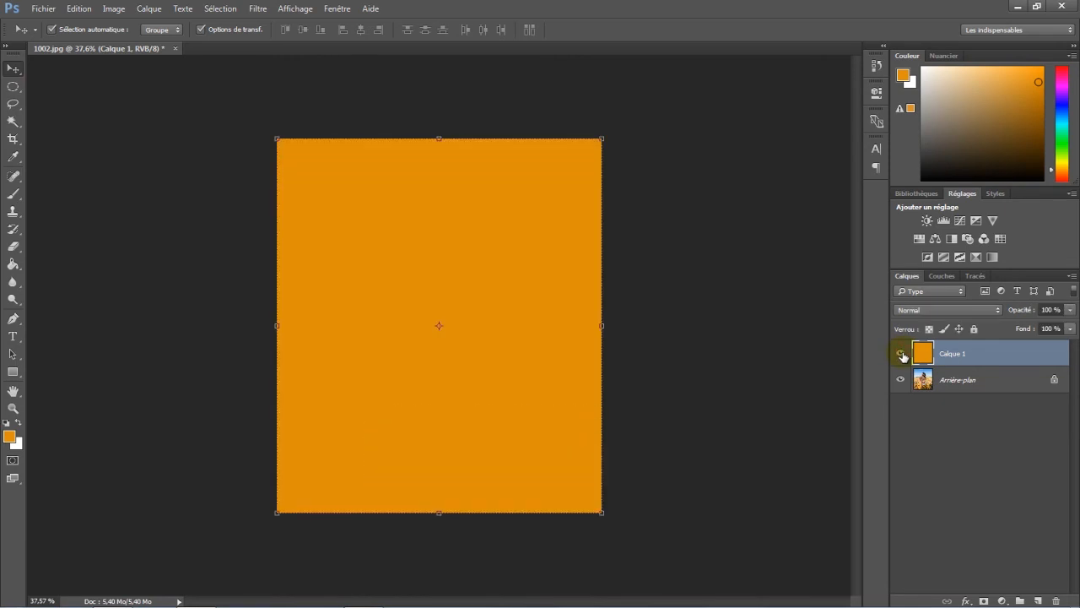
left_click(1054, 379)
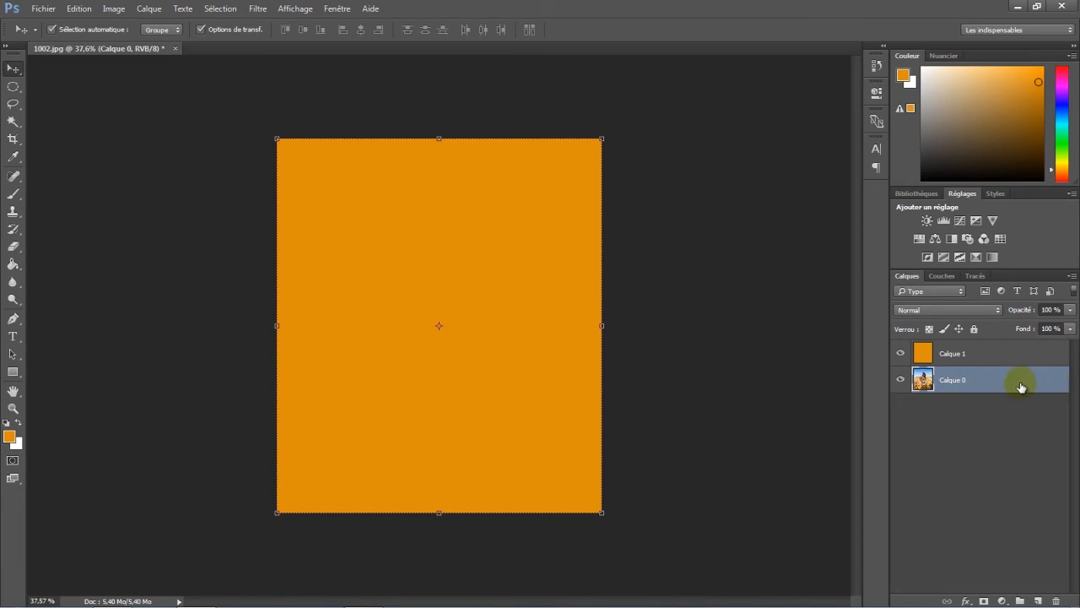
Move the photo layer above the orange layer and draw an elliptical path about 589 by 946 px around the seated woman
left_click_drag(996, 384, 991, 350)
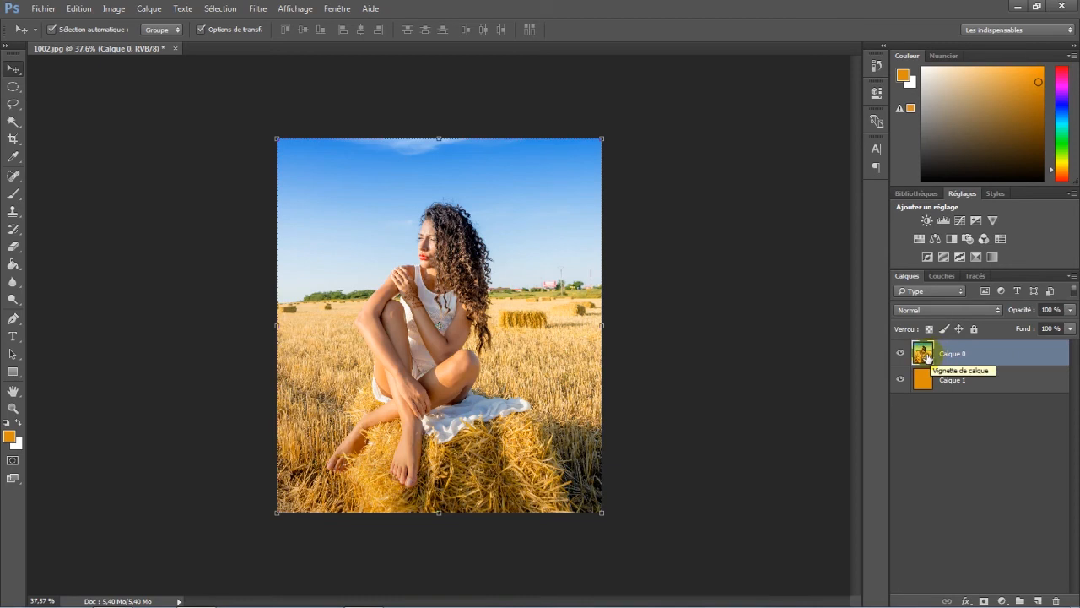
left_click_drag(927, 356, 409, 314)
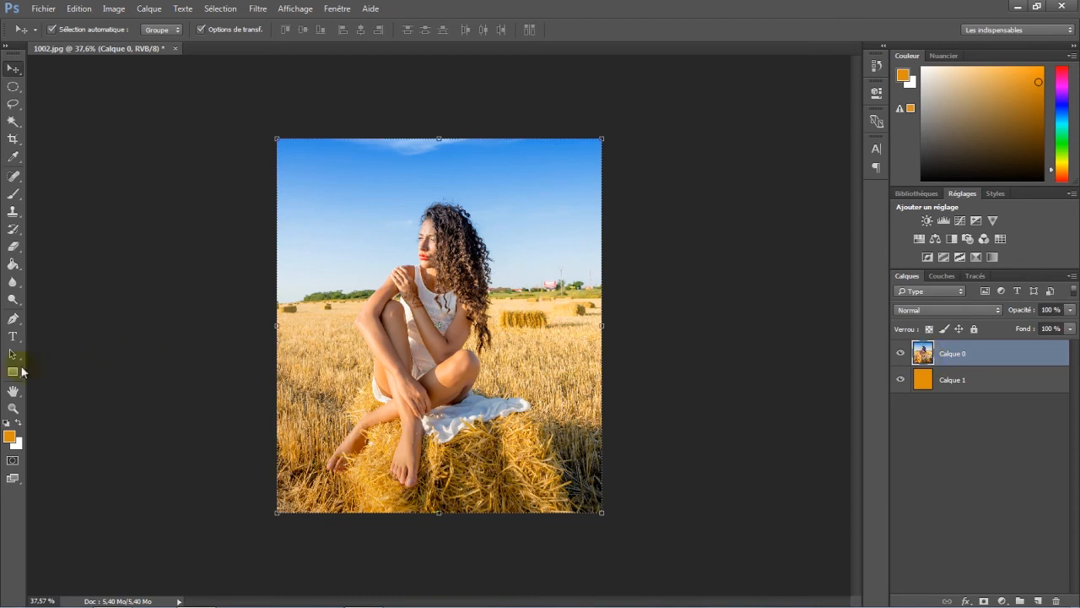
left_click(12, 371)
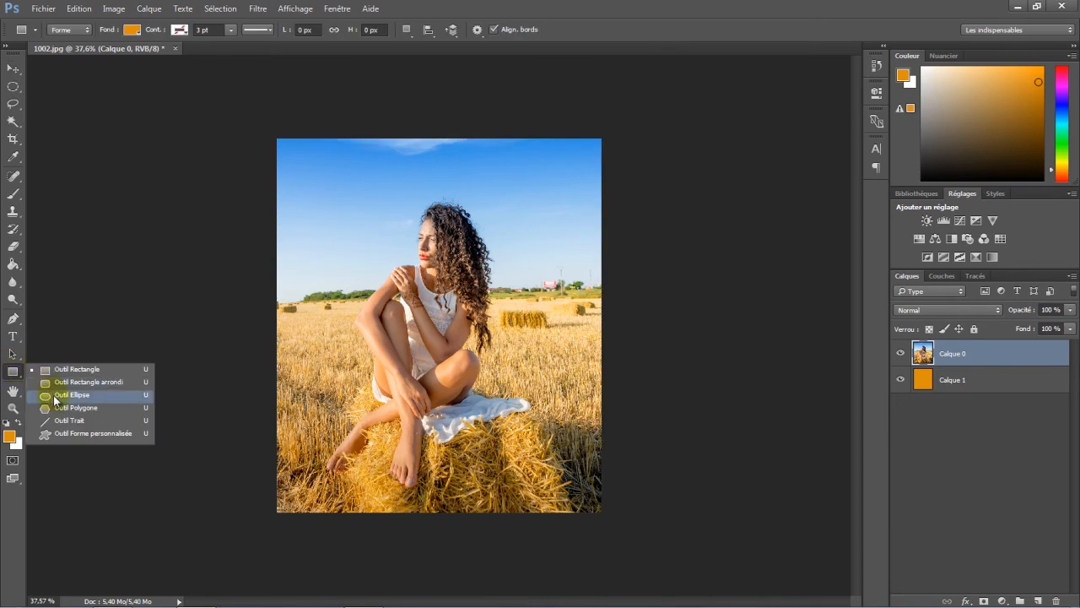
left_click(53, 394)
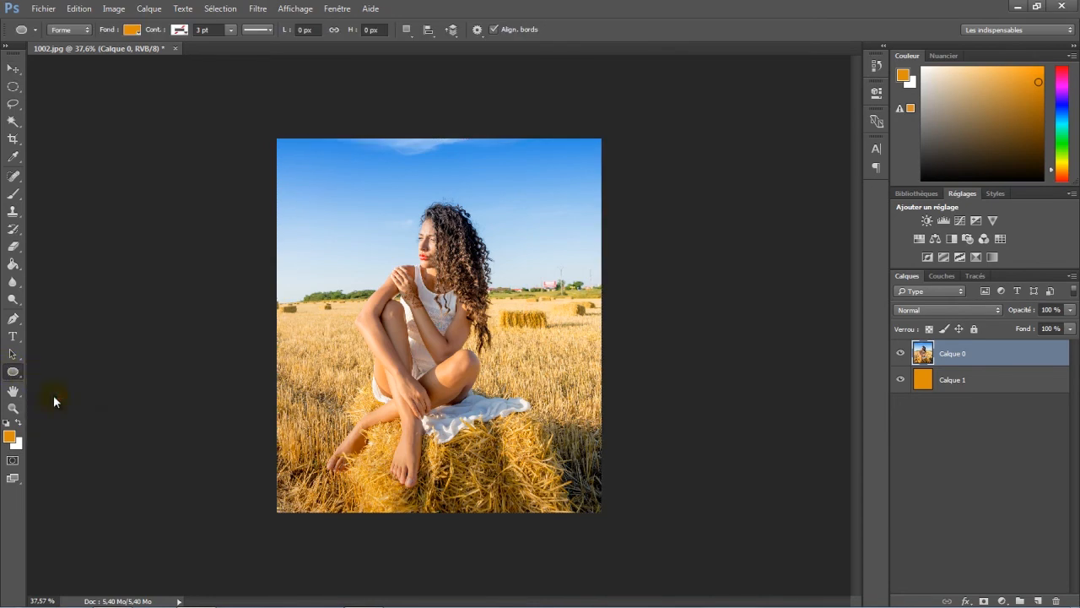
left_click(85, 32)
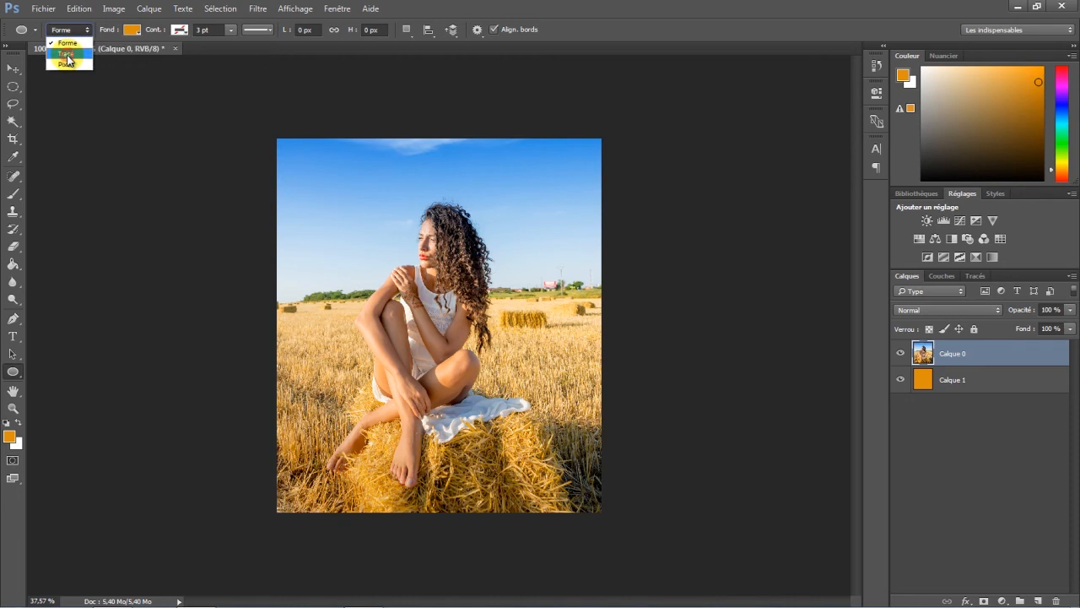
left_click(68, 54)
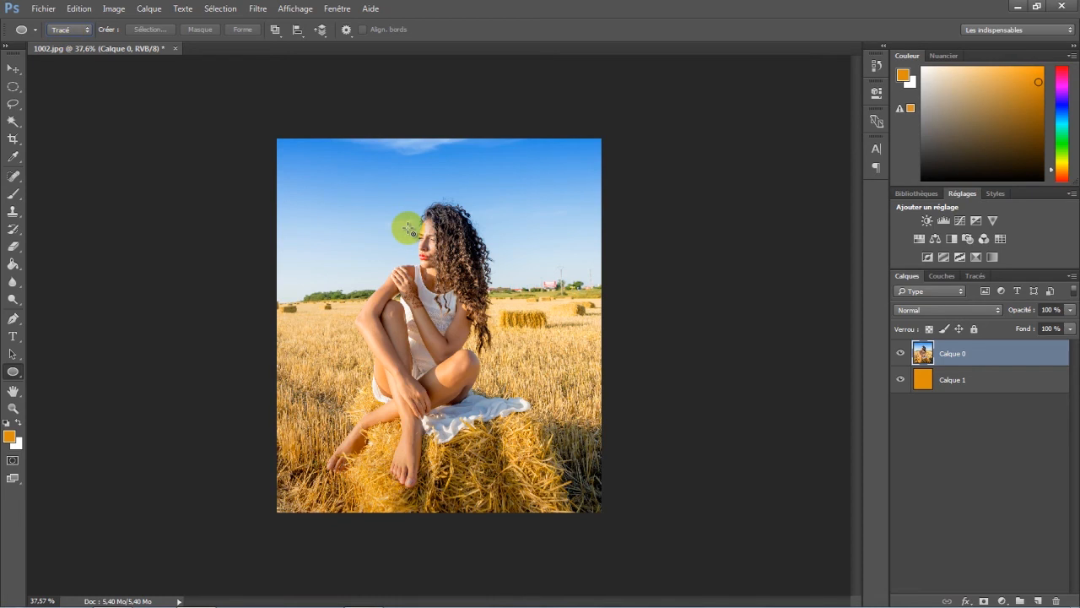
left_click_drag(371, 200, 522, 442)
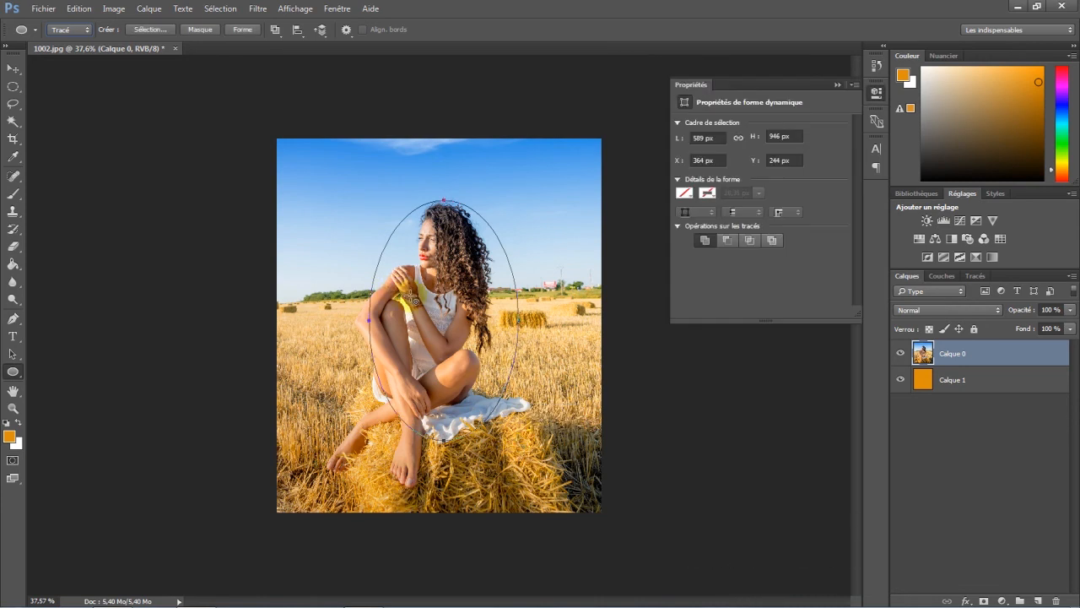
Free-transform the elliptical path to about 99% width and 94% height, rotated about -0.7°, and centre it horizontally over the woman
right_click(414, 296)
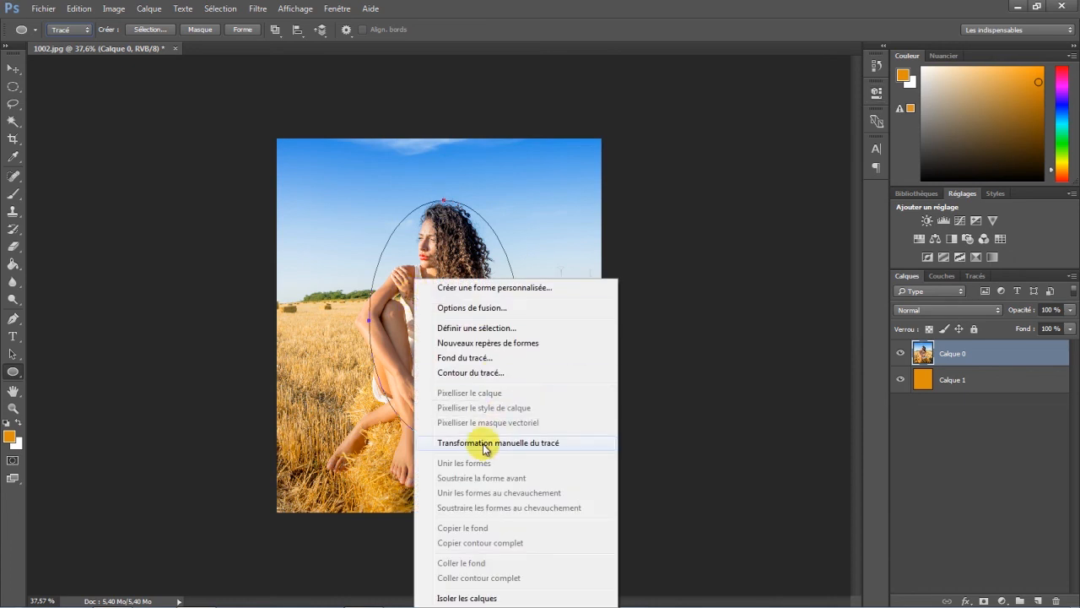
left_click(485, 444)
left_click_drag(361, 319, 367, 318)
left_click_drag(442, 192, 438, 180)
mouse_move(553, 217)
left_mouse_down()
mouse_move(543, 197)
mouse_move(556, 212)
left_mouse_up()
left_click_drag(435, 439, 435, 416)
left_click_drag(517, 297, 464, 293)
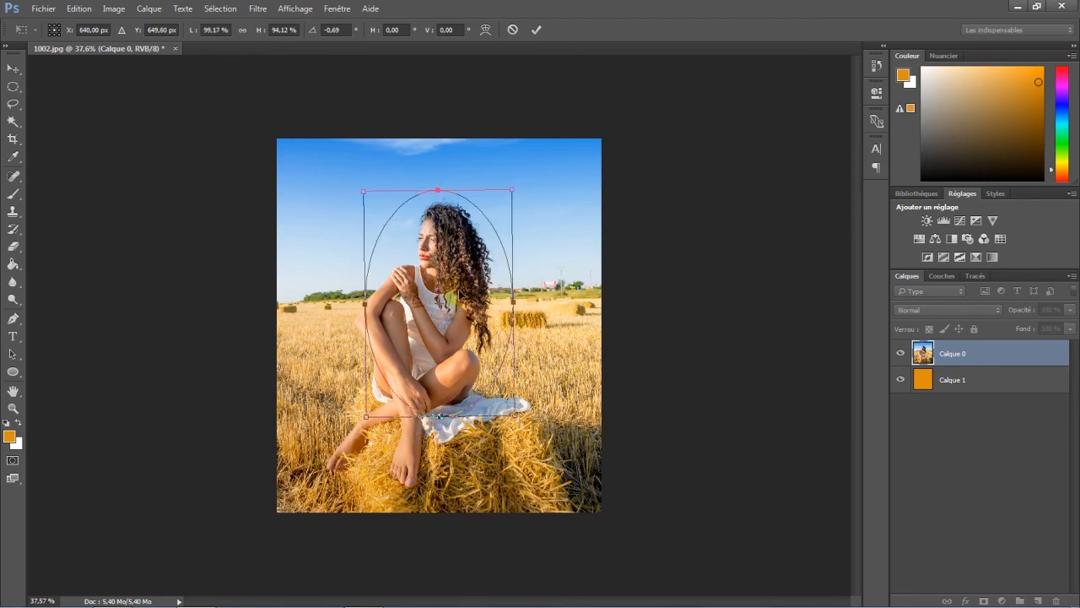
left_click(536, 29)
left_click(470, 248)
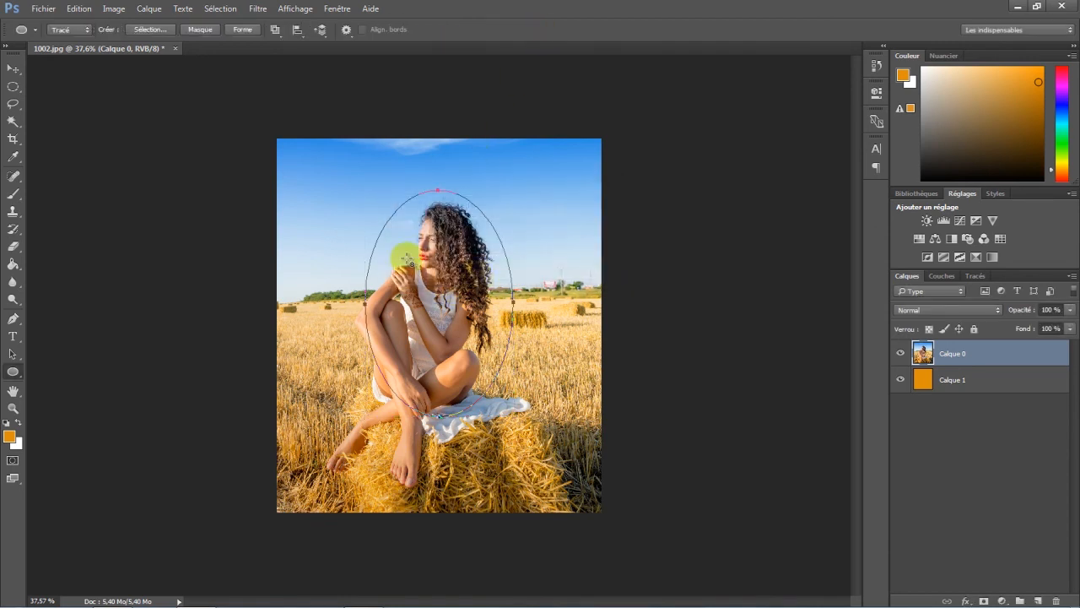
Convert the elliptical path into a vector mask on the photo layer and feather the mask by 95.7 px
left_click(202, 31)
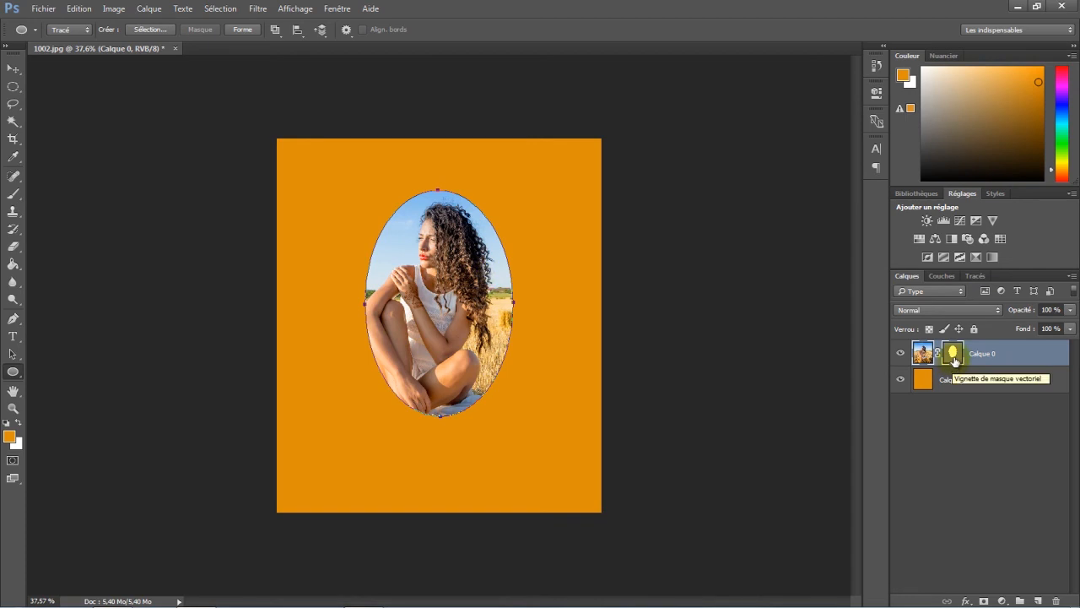
double_click(954, 356)
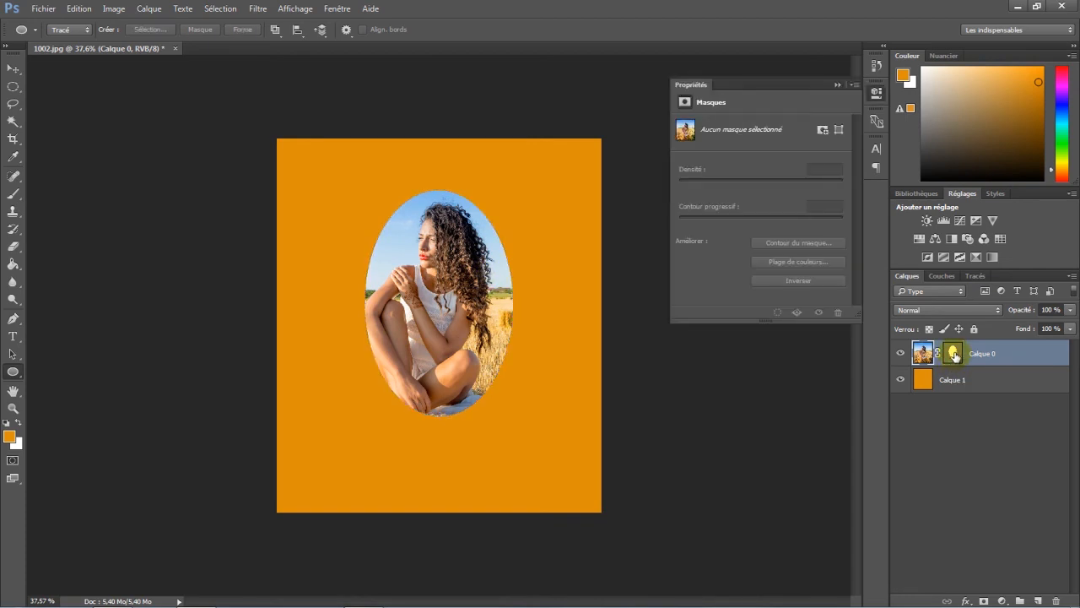
left_click(839, 131)
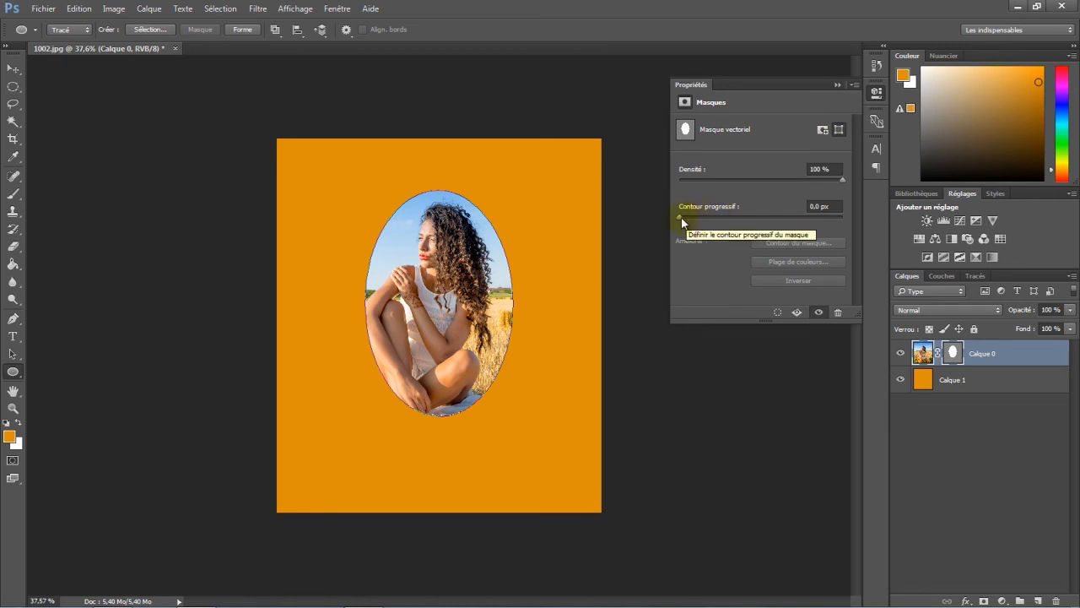
left_click_drag(680, 217, 782, 220)
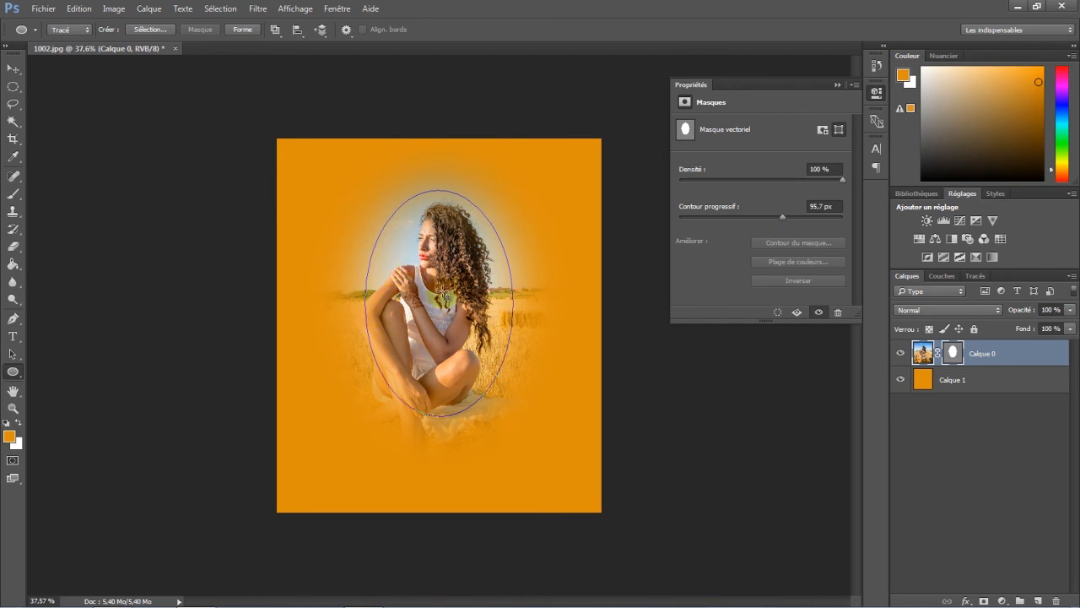
Free-transform the mask's path to about 118% width and 117% height, keeping it centred on the woman
right_click(443, 293)
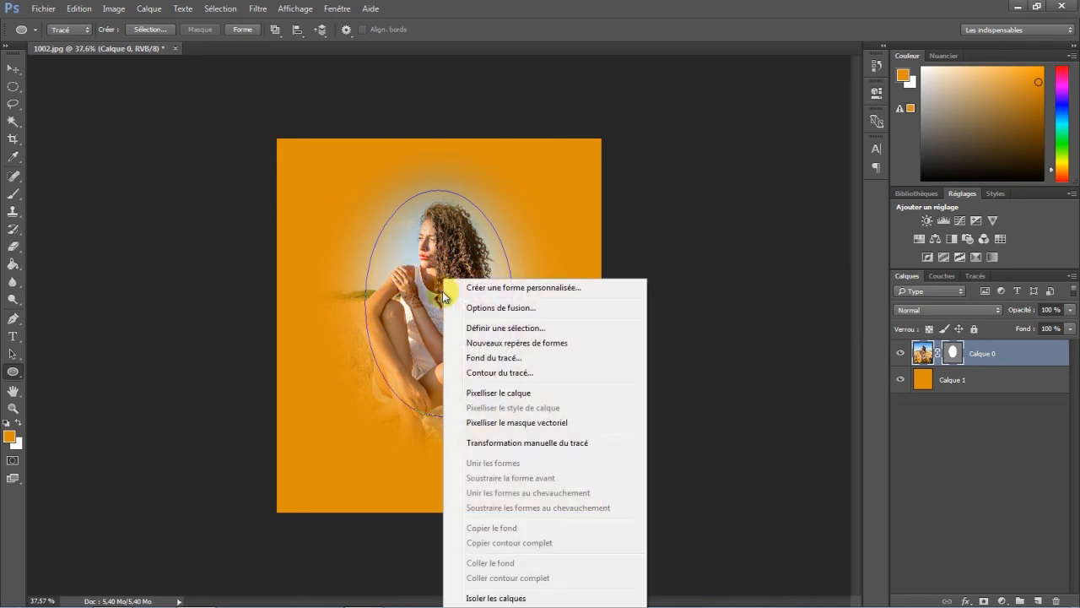
left_click(496, 443)
left_click_drag(361, 304, 347, 304)
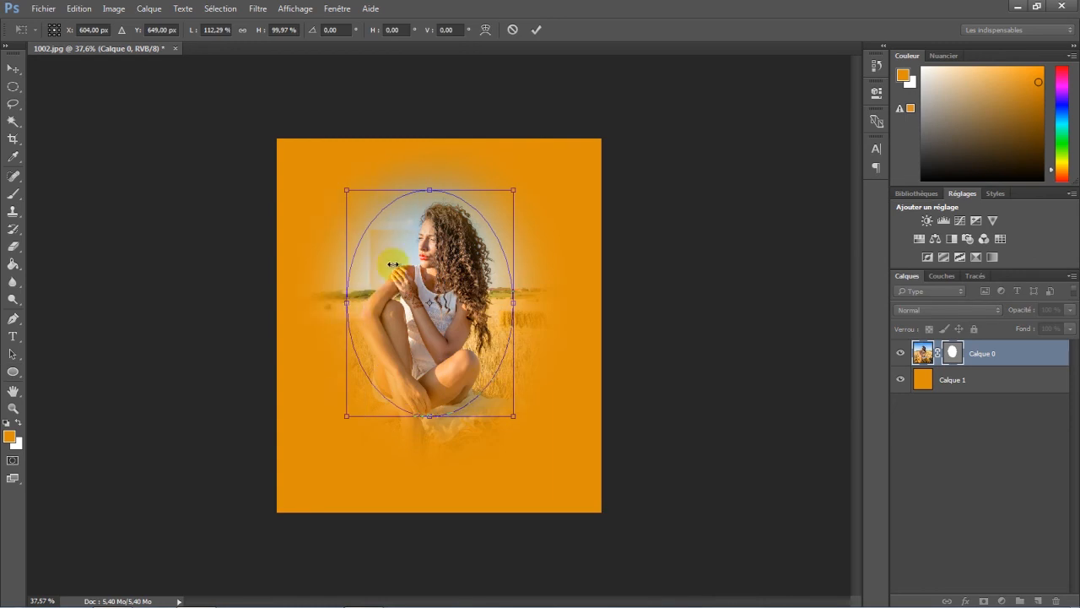
left_click_drag(421, 184, 422, 173)
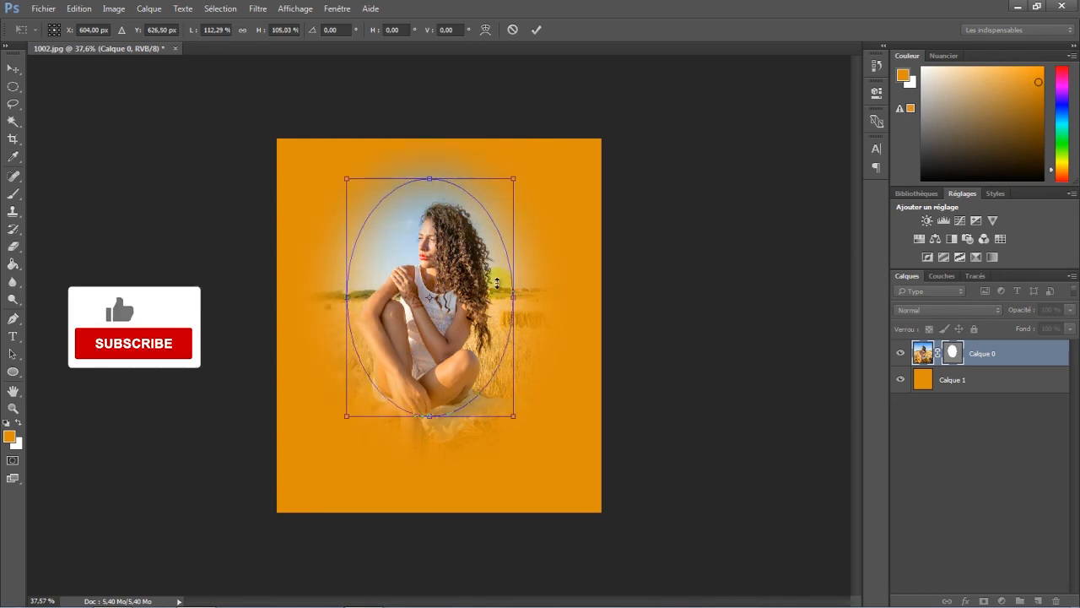
left_click_drag(515, 299, 522, 298)
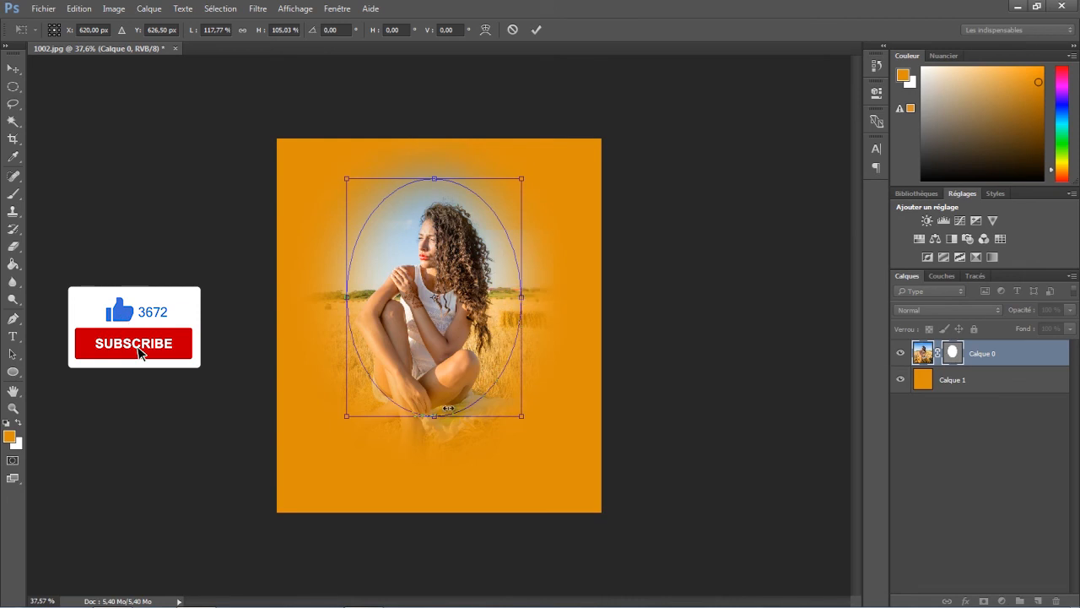
left_click_drag(434, 415, 435, 443)
left_click_drag(461, 296, 466, 296)
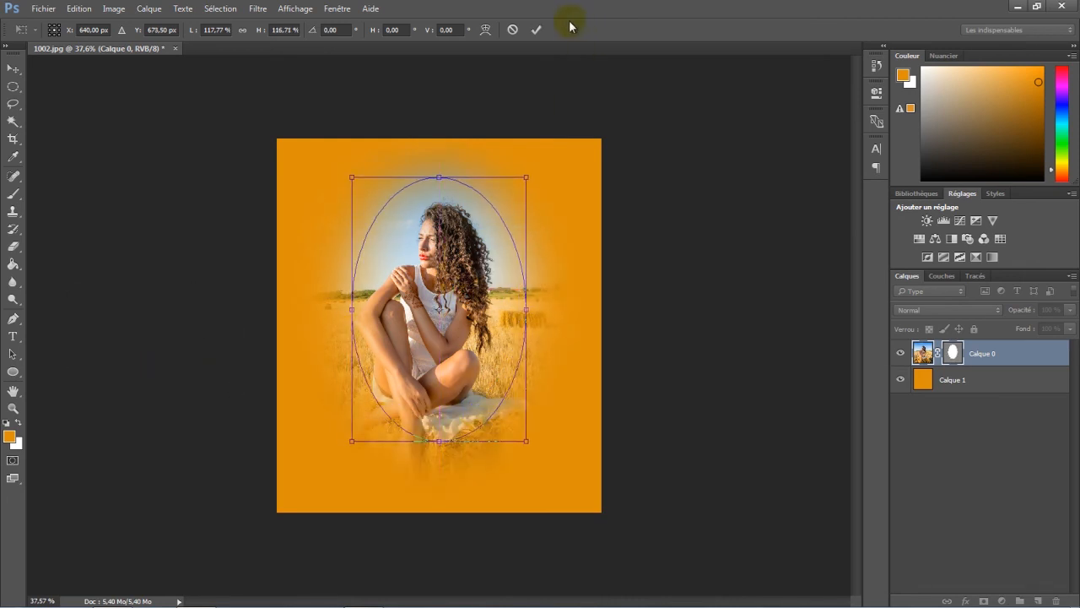
left_click(536, 30)
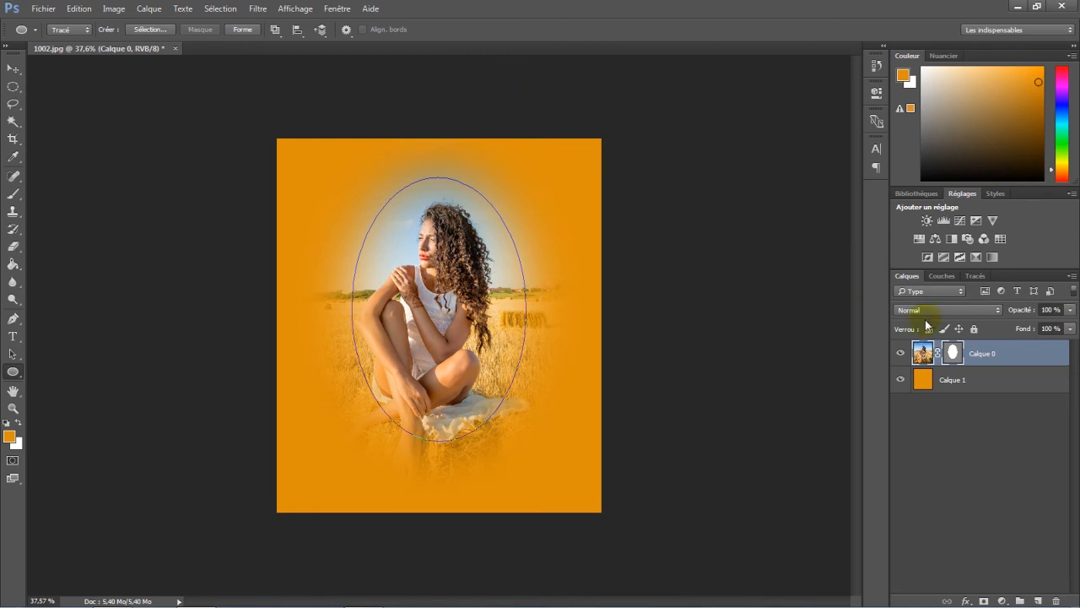
Slightly increase the feather of the photo layer's vector mask and close the mask properties
double_click(953, 353)
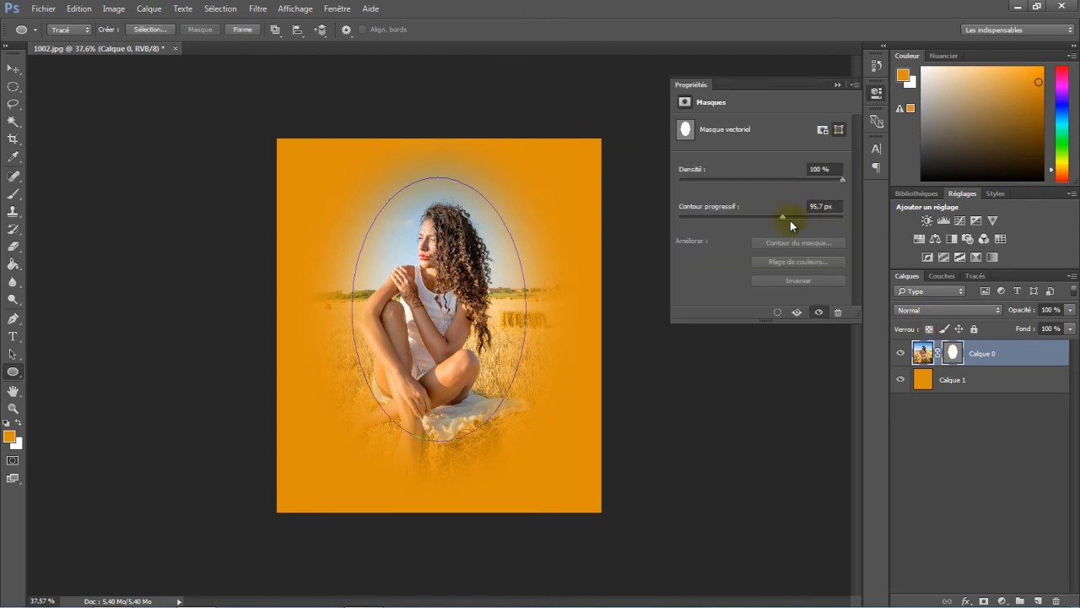
left_click_drag(814, 219, 787, 217)
left_click(836, 85)
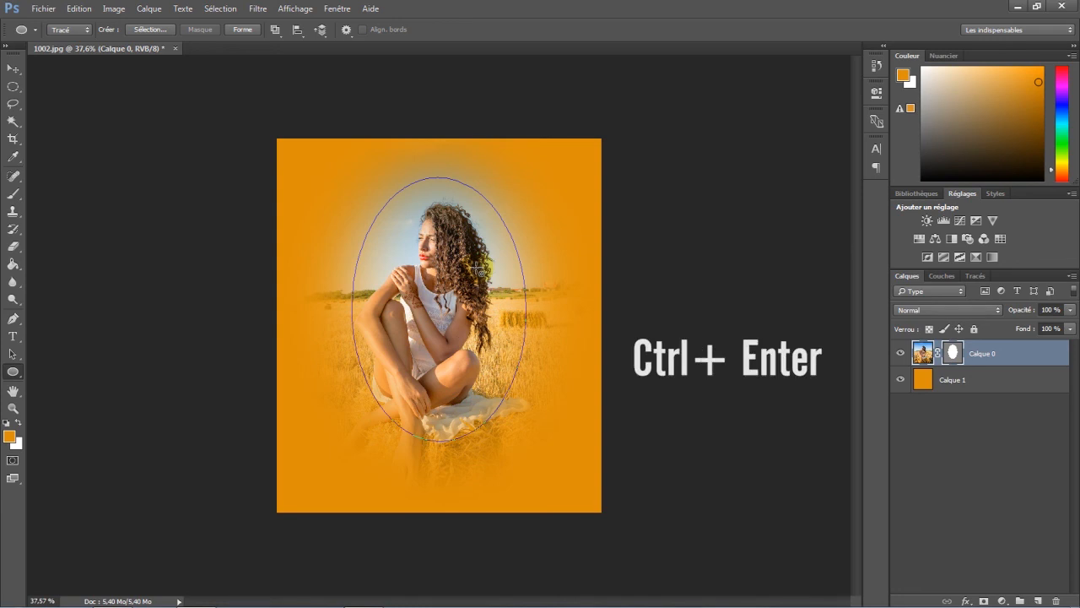
Convert the mask path to a selection and deselect it, finishing with the Move tool active
key("ctrl+Return")
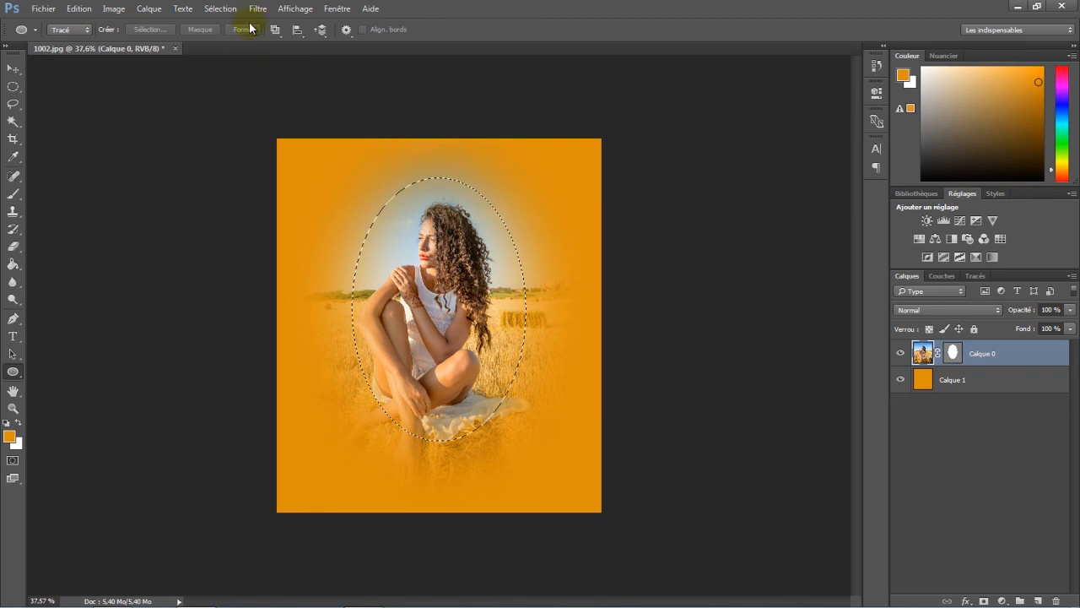
left_click(220, 8)
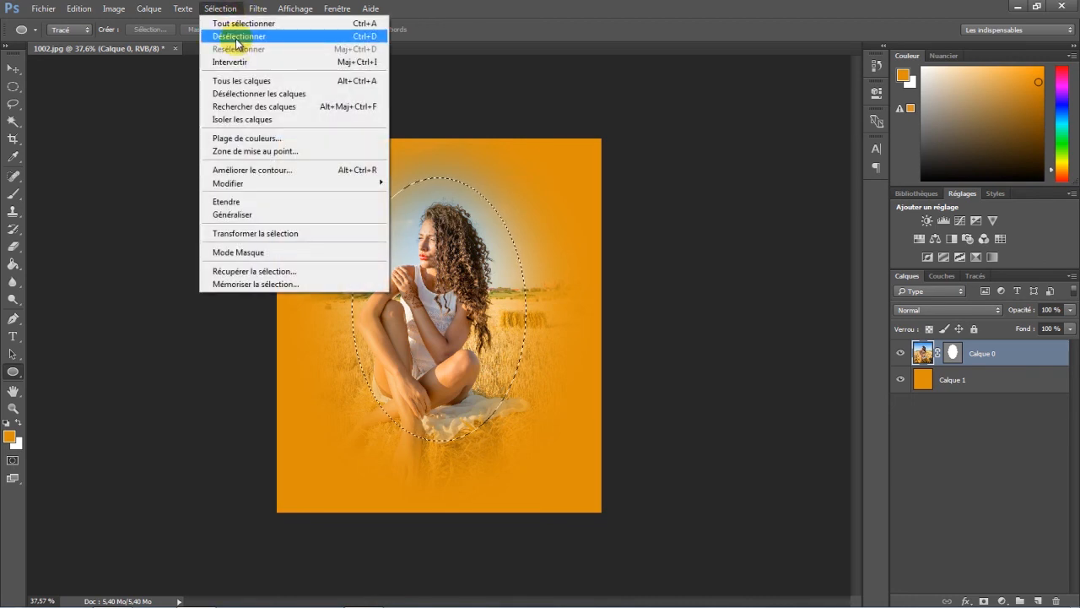
left_click(370, 39)
left_click(7, 69)
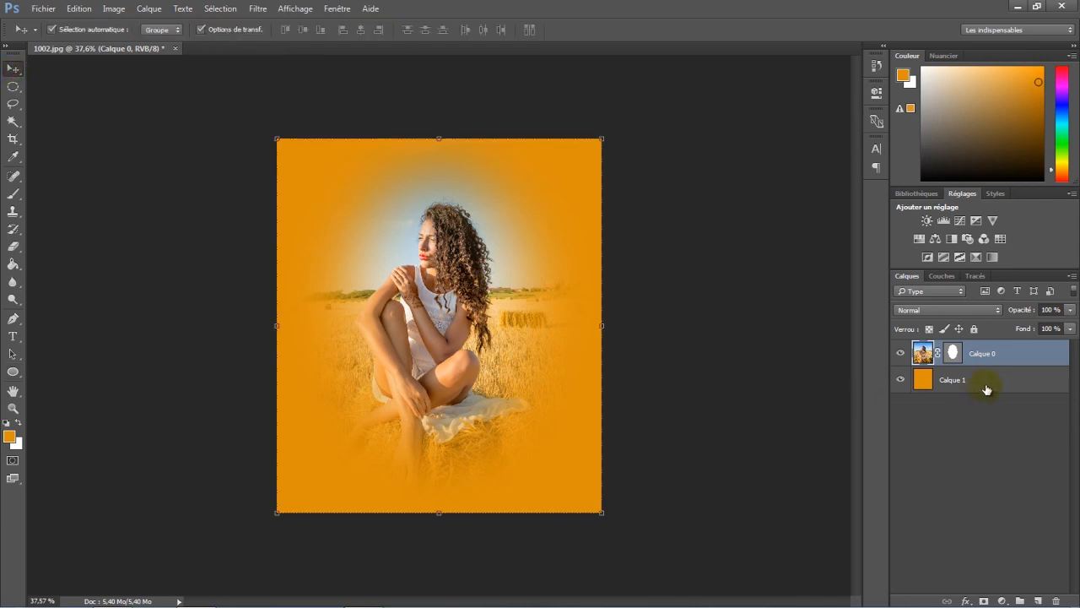
Add a Color Overlay effect to the orange layer and open the overlay colour for editing
left_click(925, 381)
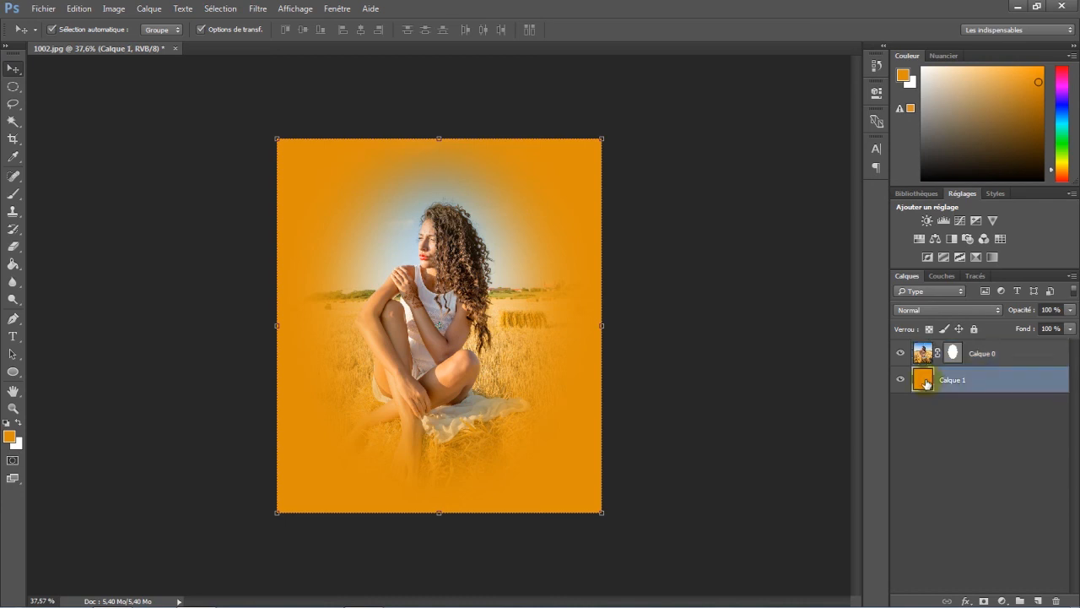
double_click(925, 382)
left_click_drag(582, 167, 716, 180)
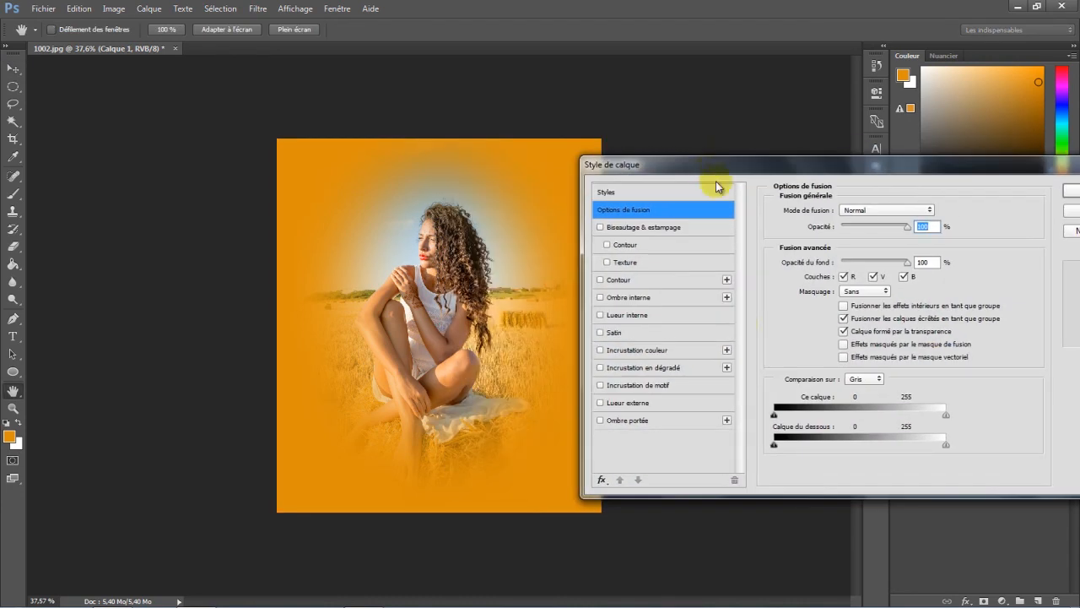
left_click(654, 353)
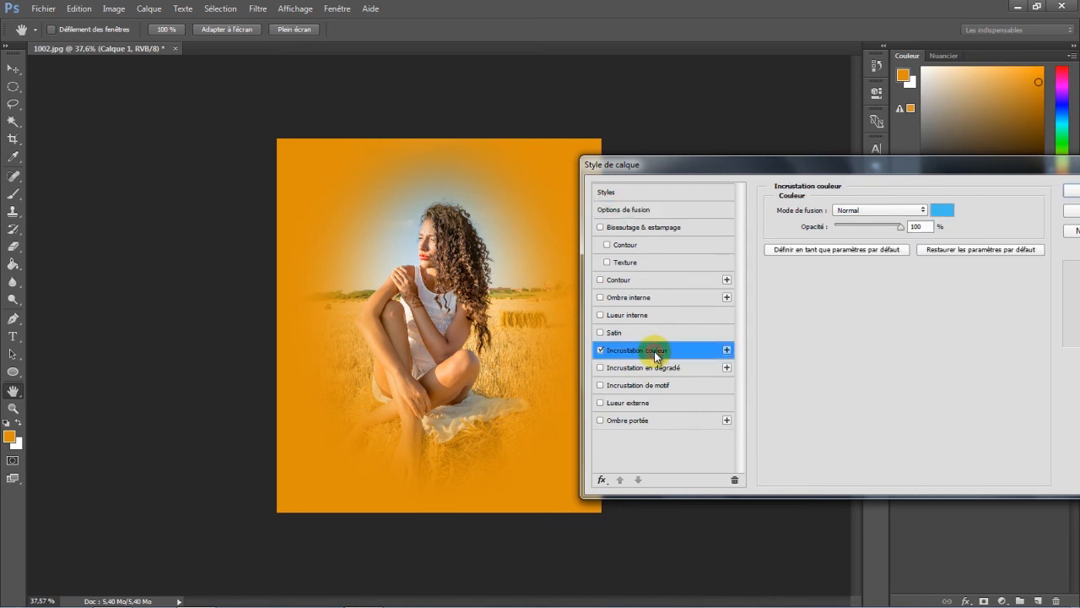
left_click(939, 217)
Try several blue shades for the overlay colour, including 9fbac5 and 209ed3
left_click(779, 213)
left_click(714, 193)
left_click(676, 206)
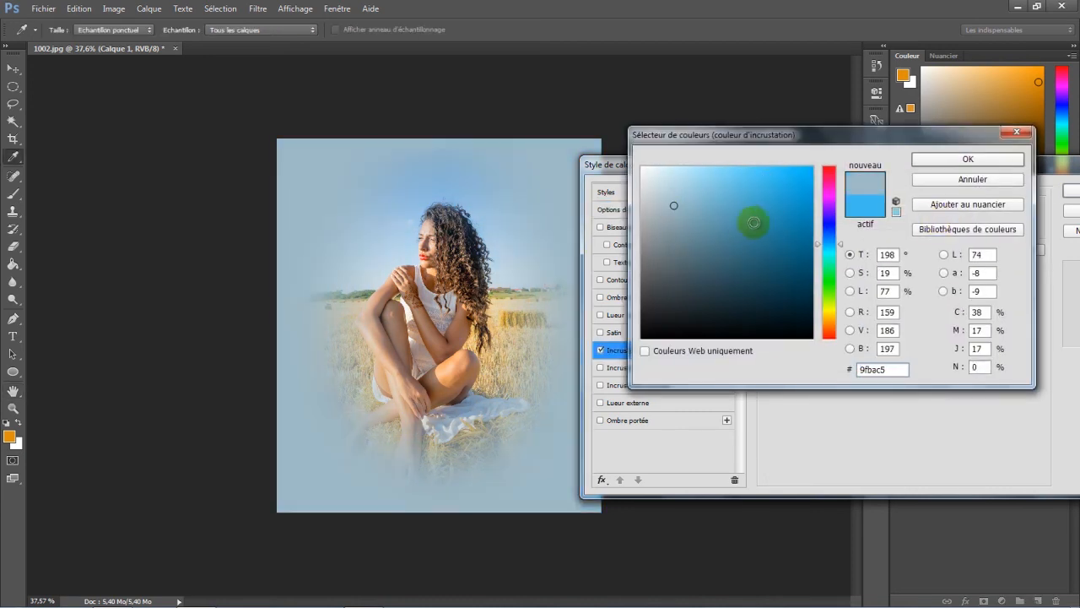
left_click(769, 225)
left_click(786, 195)
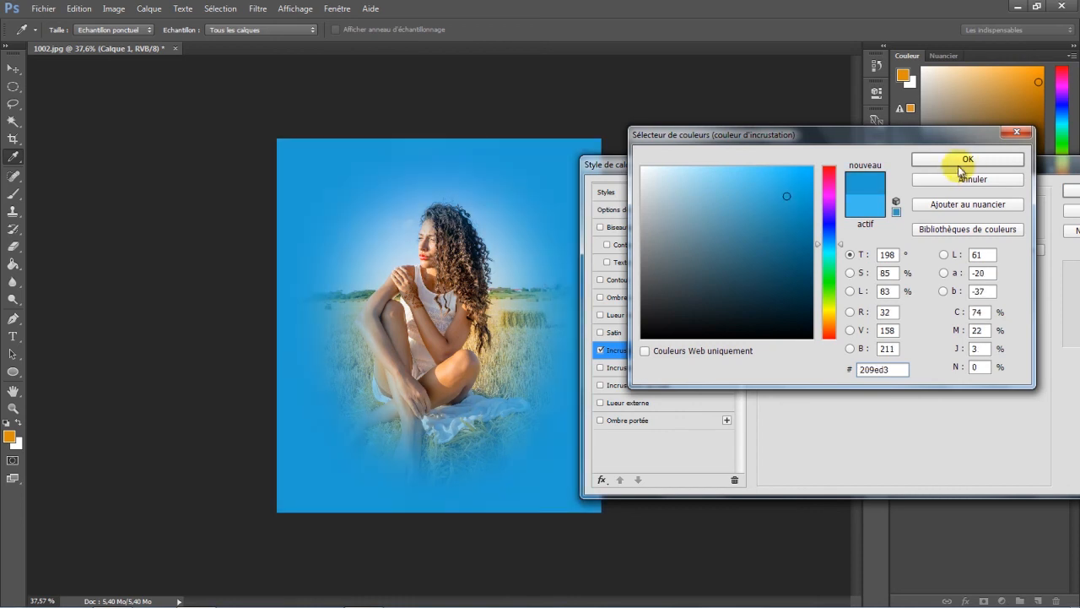
Set the overlay colour to a light violet and apply the layer style
left_click(830, 205)
left_click_drag(789, 198, 740, 173)
left_click(933, 161)
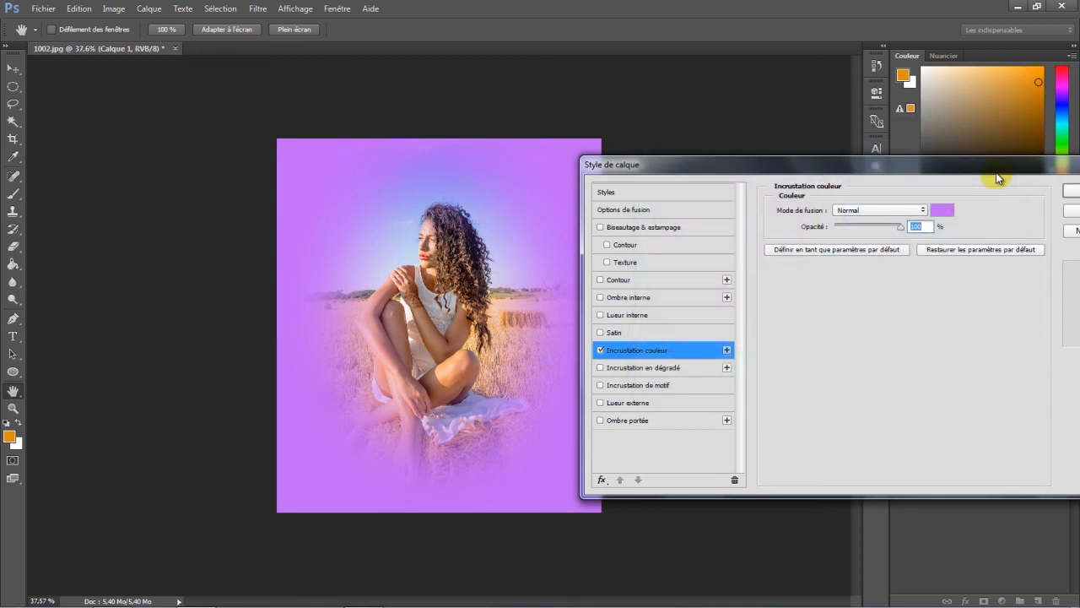
left_click_drag(995, 172, 875, 172)
left_click(958, 202)
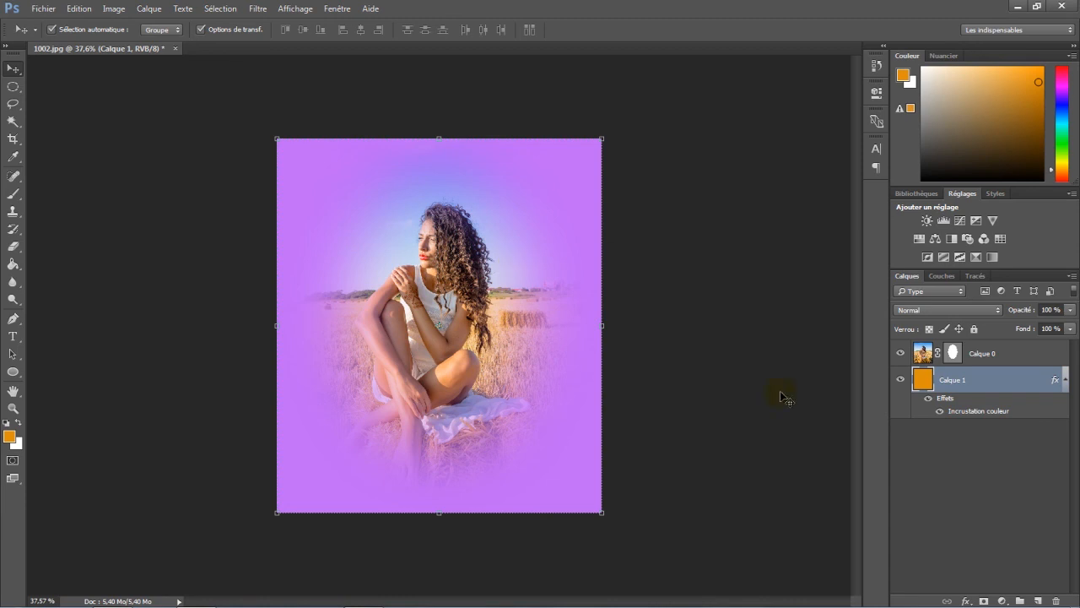
Place the image 002 as a linked file above the Calque 0 layer, scaled proportionally to 57.28 % to cover the canvas
left_click(1019, 358)
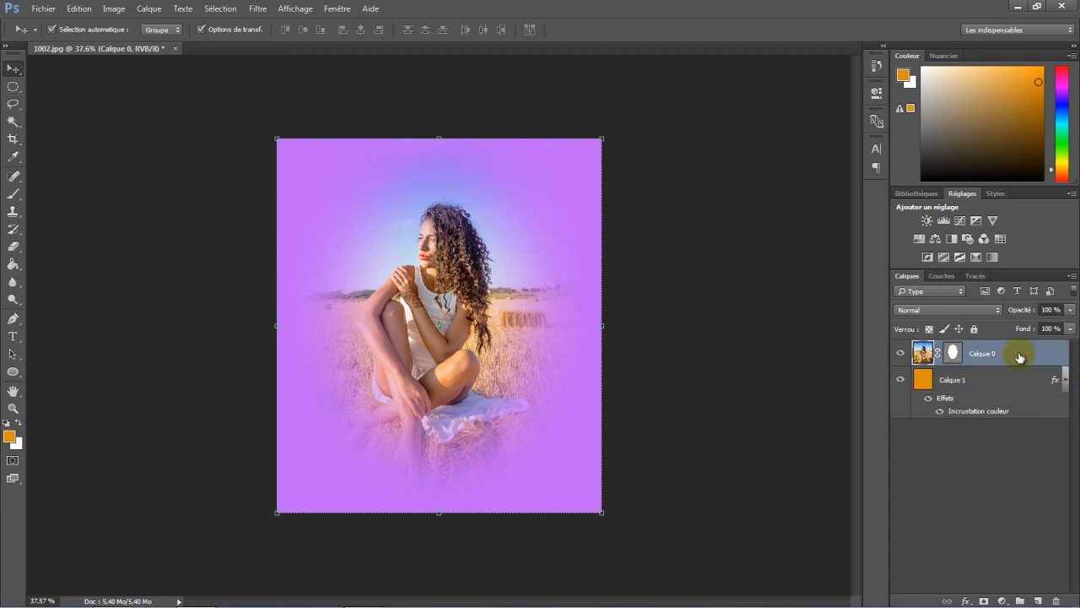
left_click(57, 10)
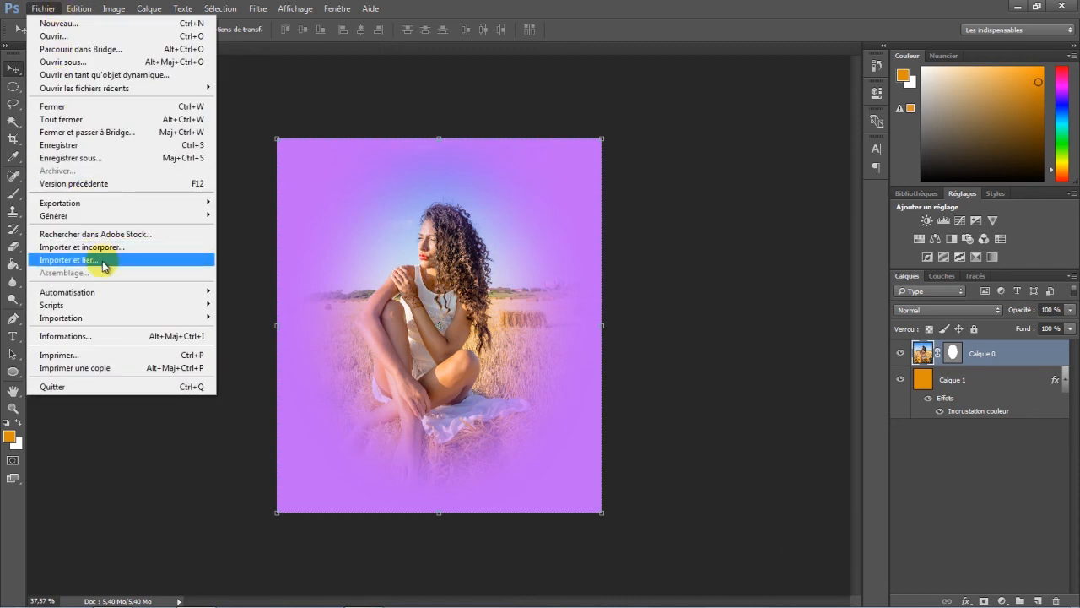
left_click(102, 260)
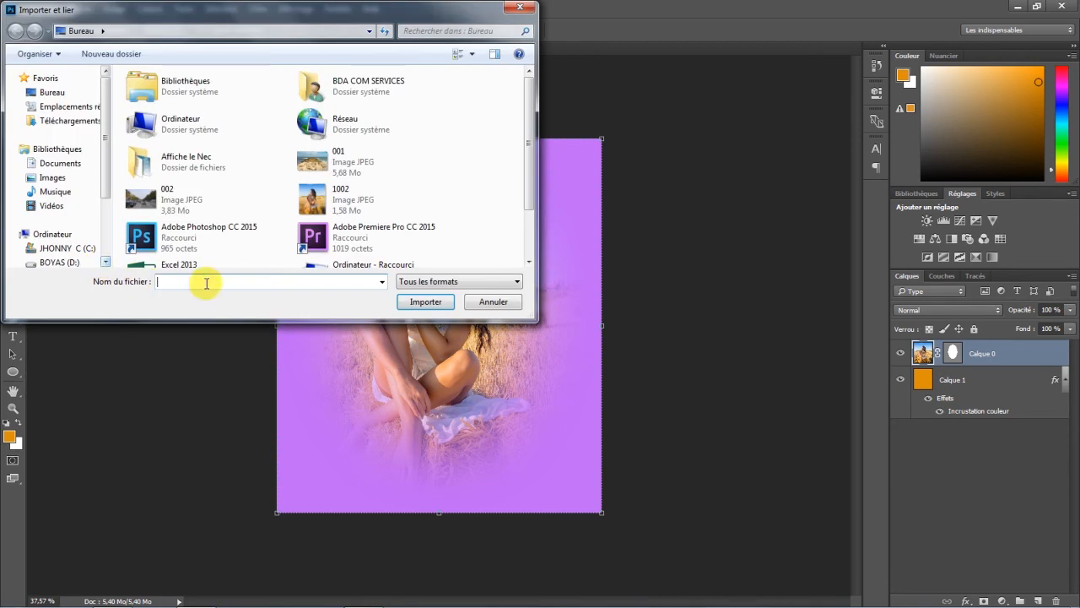
double_click(141, 198)
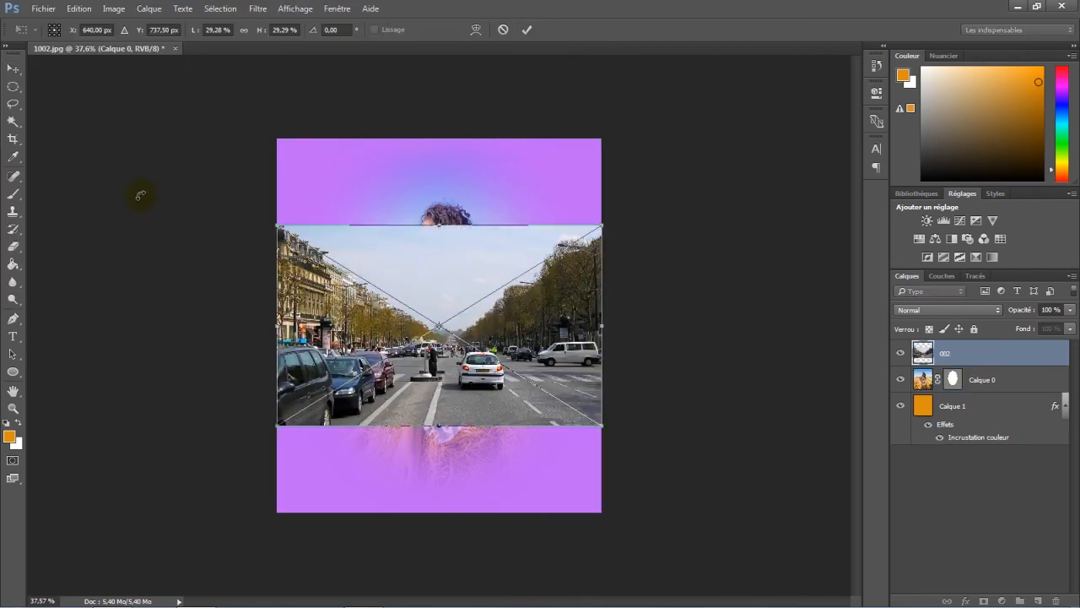
left_click(244, 32)
left_click_drag(258, 34, 277, 35)
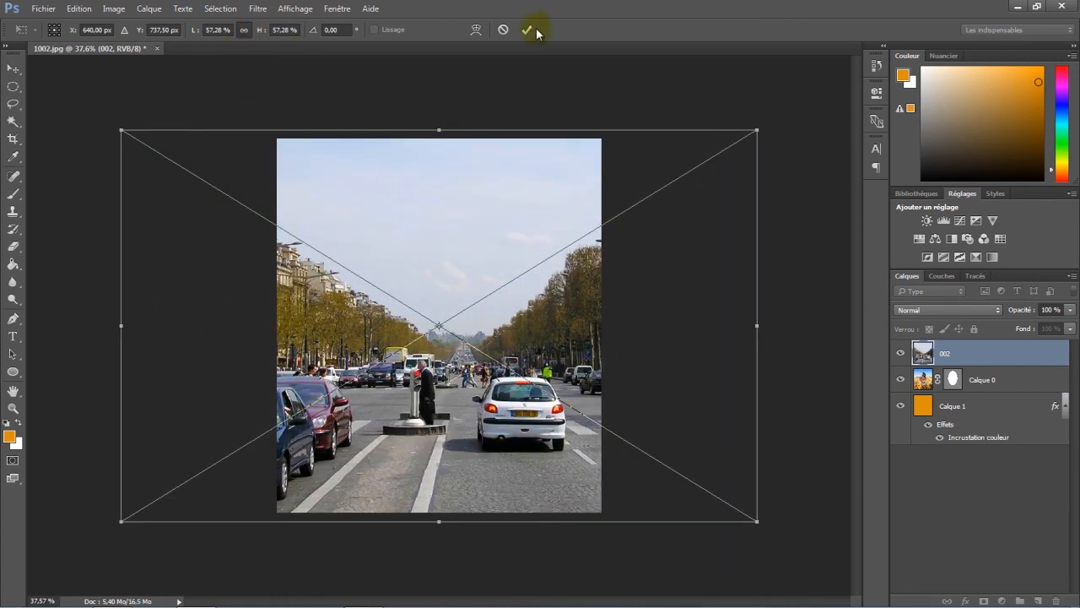
left_click(530, 32)
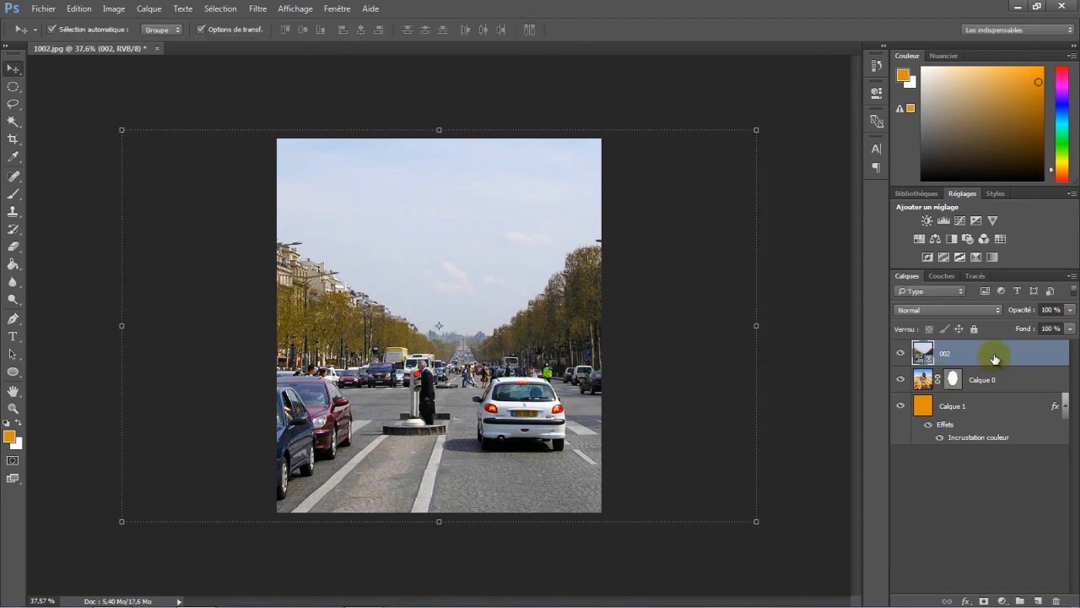
Move the 002 layer beneath Calque 0 and shift the masked portrait down and slightly to the right over the street photo
left_click_drag(996, 358, 1002, 387)
left_click(788, 274)
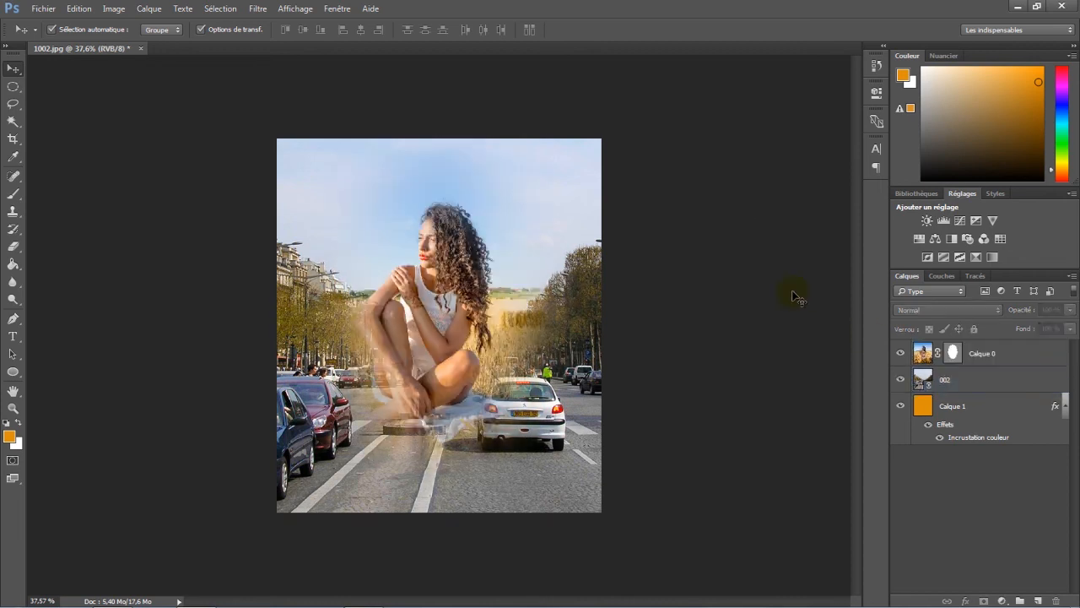
left_click_drag(455, 275, 461, 307)
left_click(717, 290)
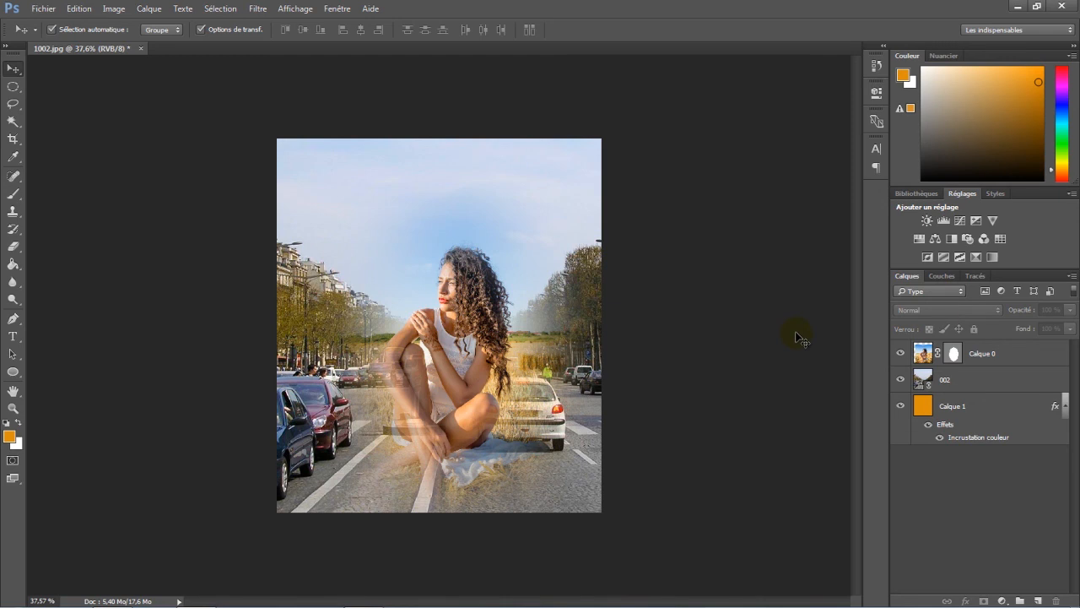
Hide the 002 layer and move the masked portrait slightly back up and to the left
left_click(899, 379)
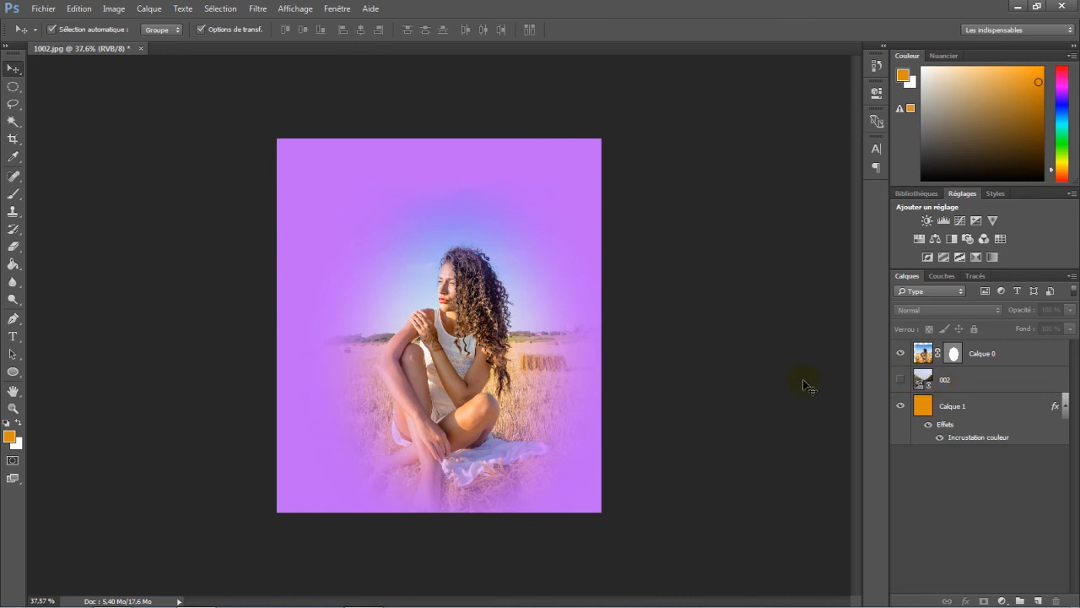
left_click_drag(483, 336, 474, 309)
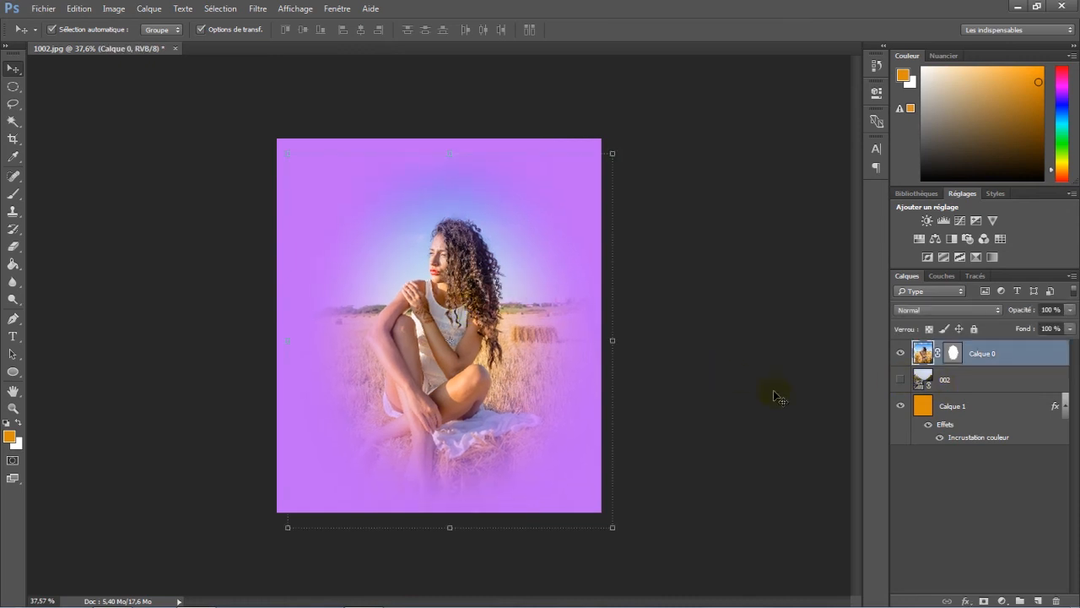
Change the Color Overlay on Calque 1 to blue 68abf6, apply the layer style and deselect the layer
double_click(951, 442)
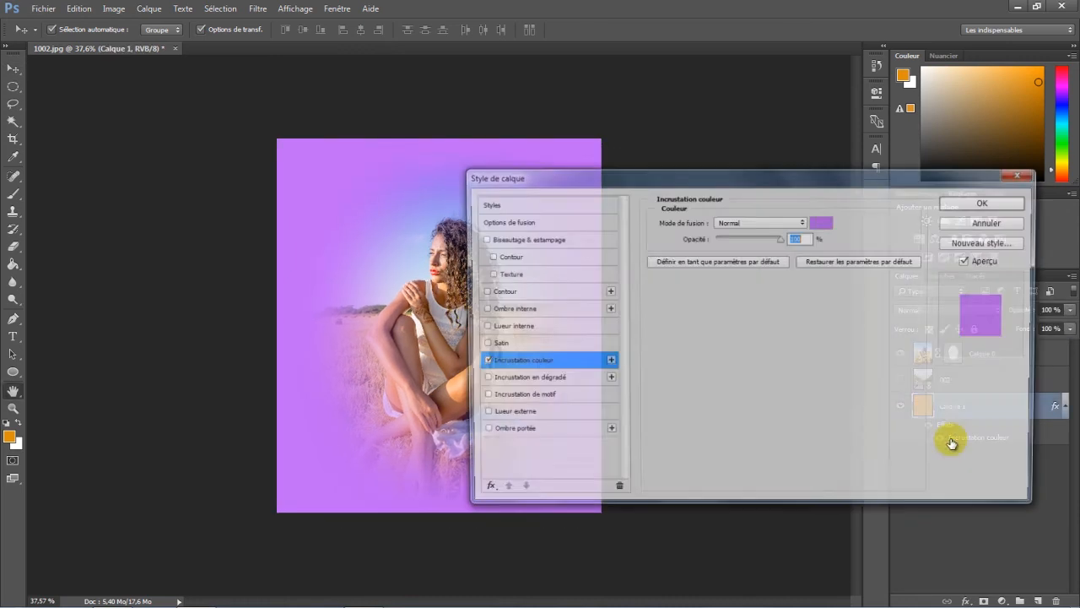
left_click(818, 222)
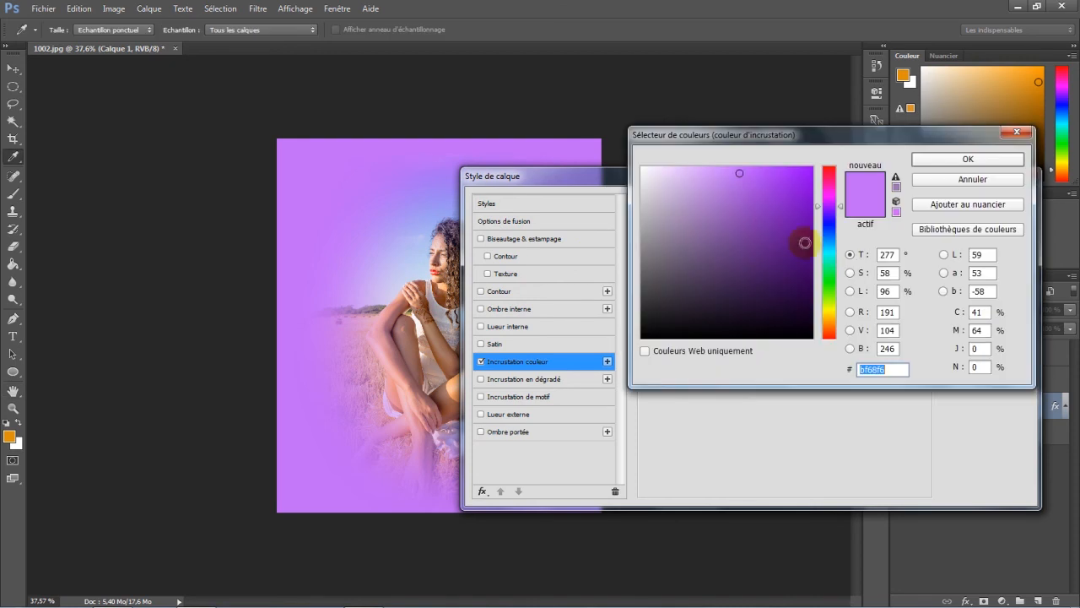
left_click(829, 253)
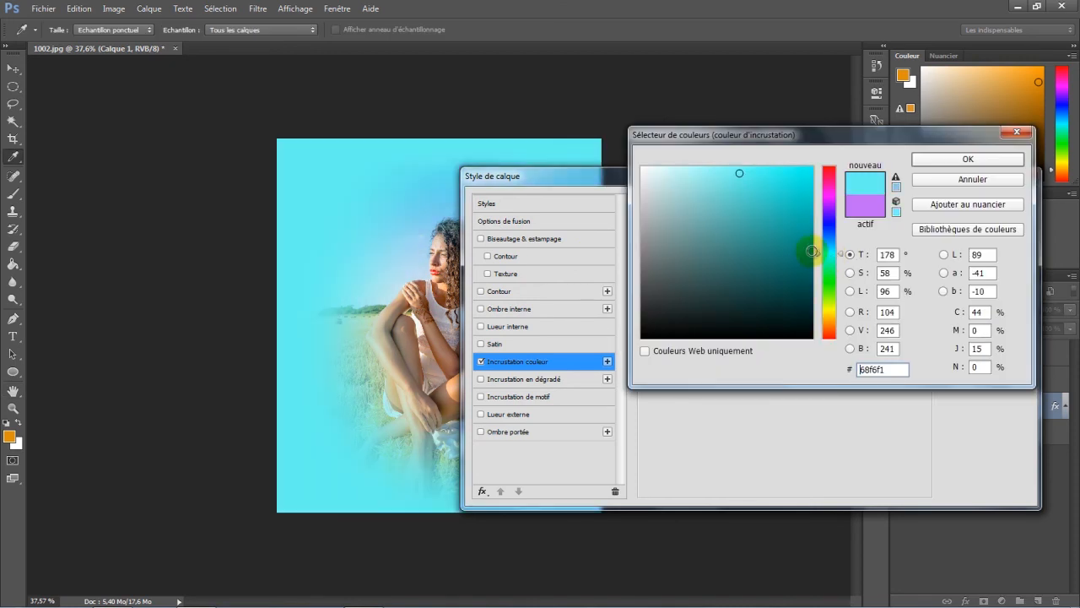
left_click(828, 237)
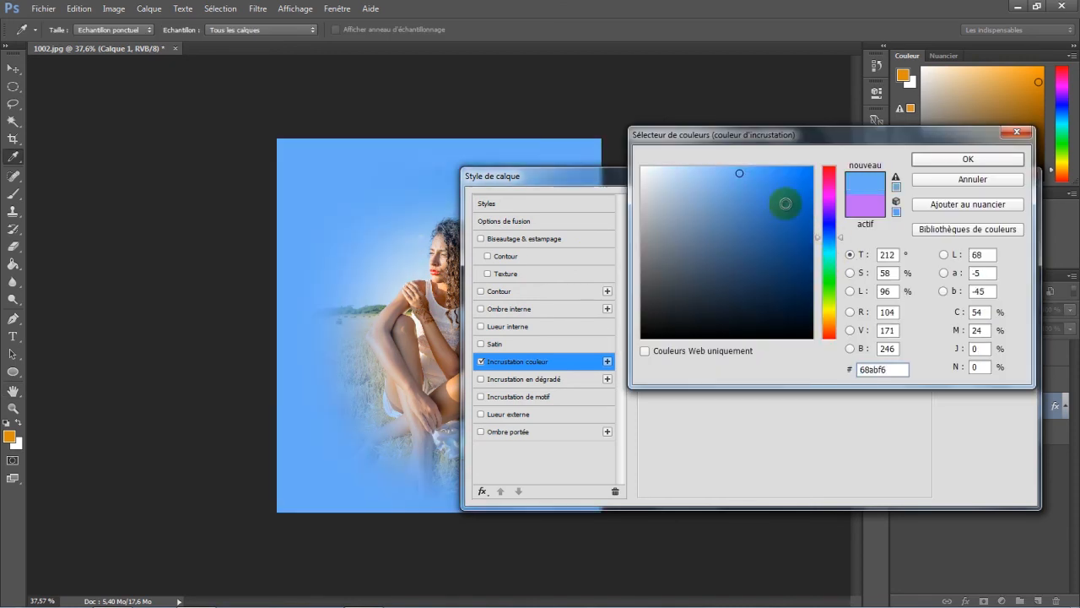
left_click(953, 155)
left_click(928, 196)
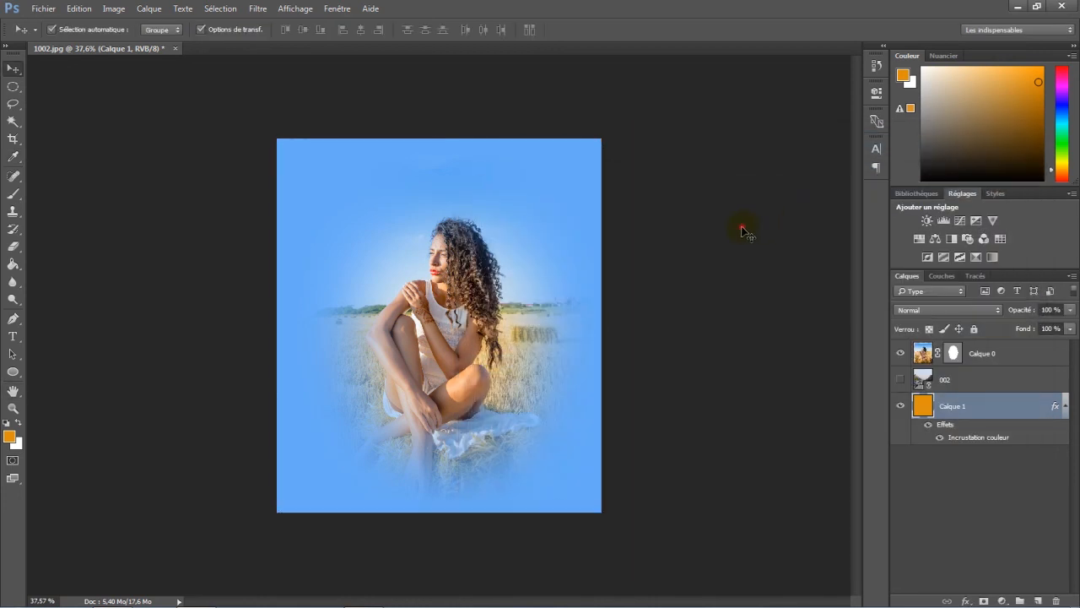
left_click(746, 231)
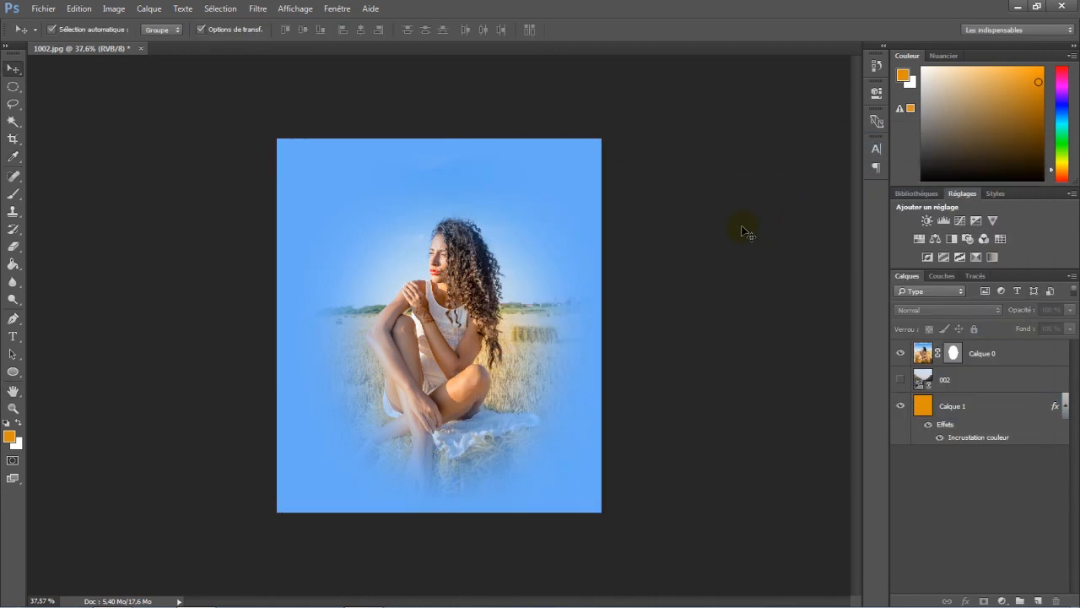